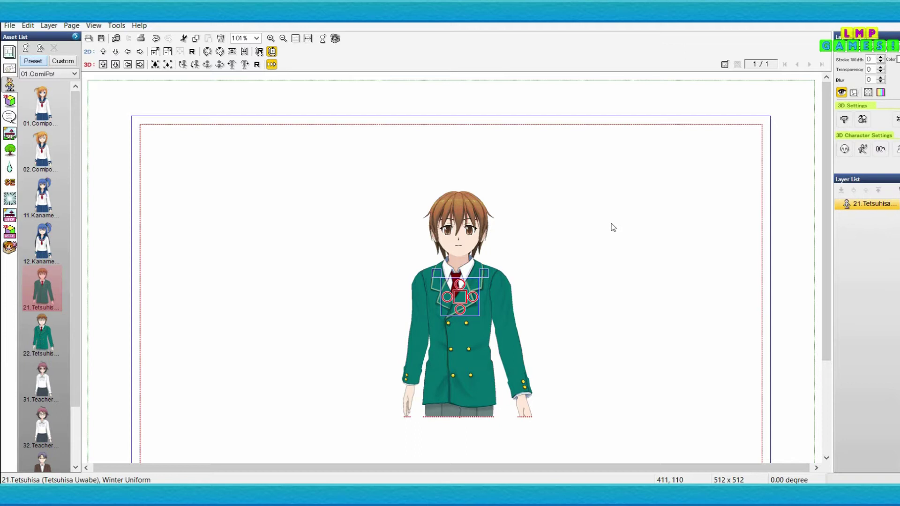
Change the character's pose to Umbrella_W1.
key(fn+Escape)
key(F3)
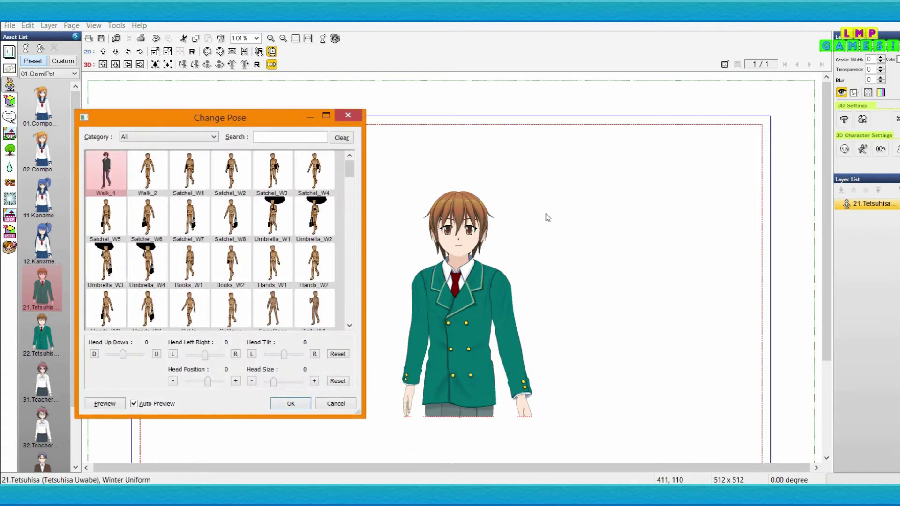
click(274, 220)
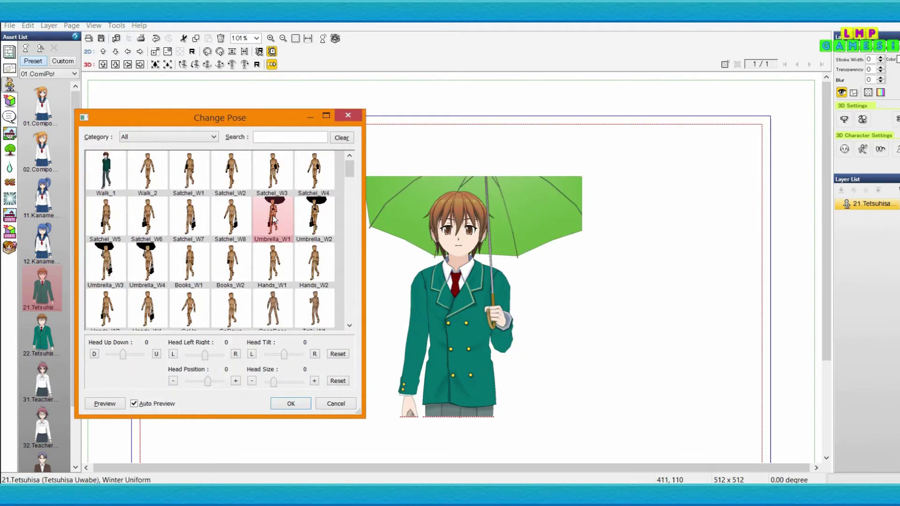
click(290, 404)
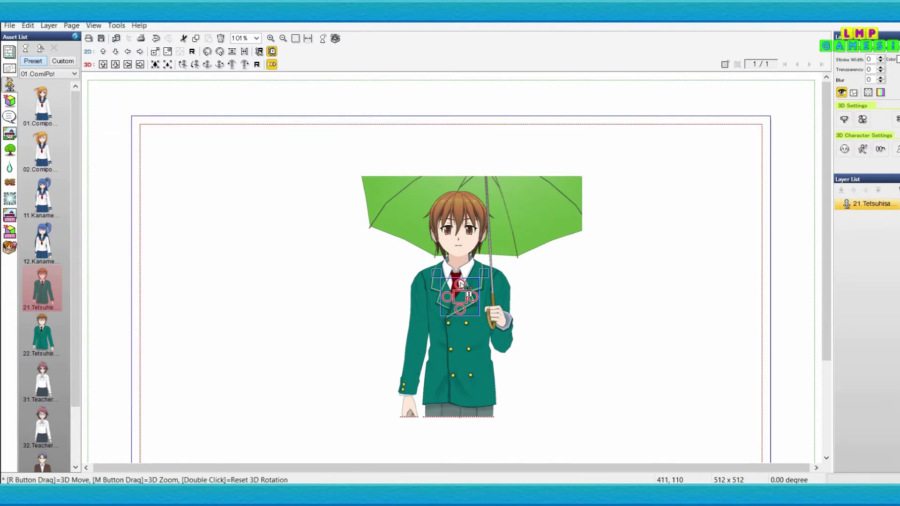
Scale down and rotate the character in 3D until the top of the umbrella faces the viewer and hides his head.
drag(467, 290, 458, 330)
drag(474, 294, 450, 273)
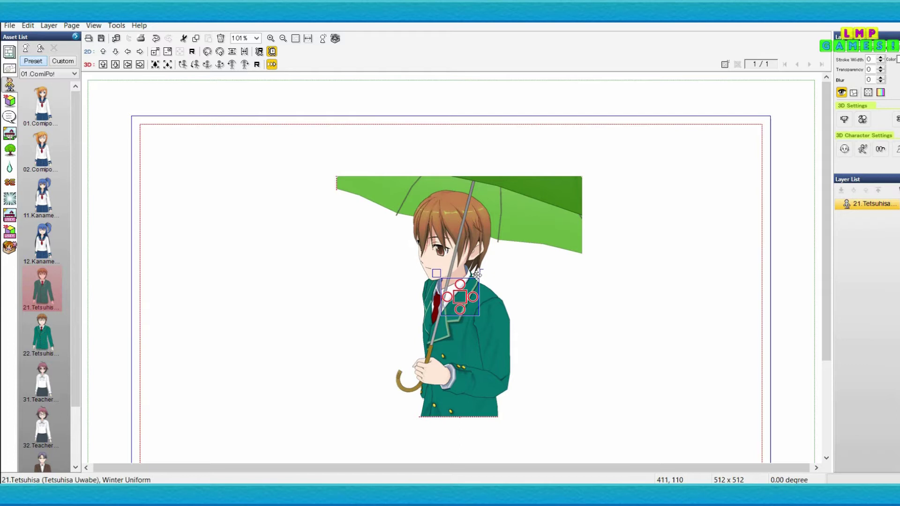
drag(477, 275, 477, 276)
scroll(477, 276, down, 5)
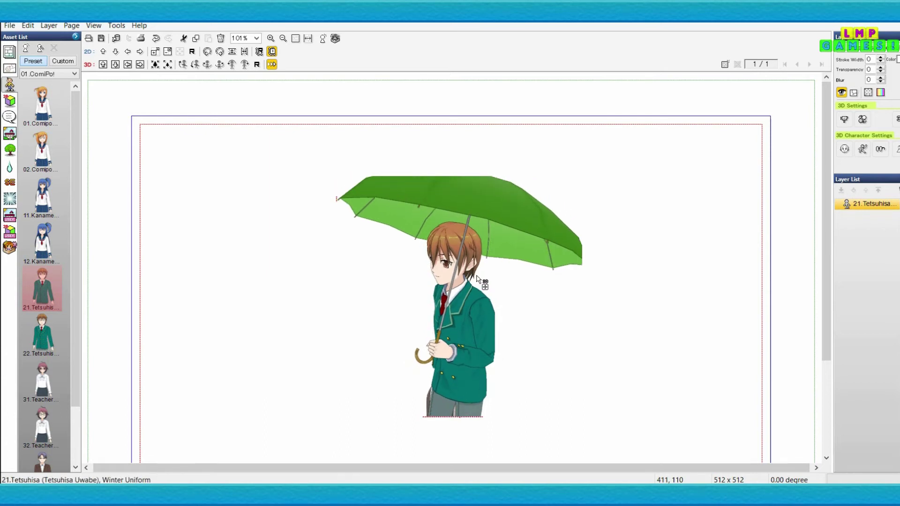
click(172, 68)
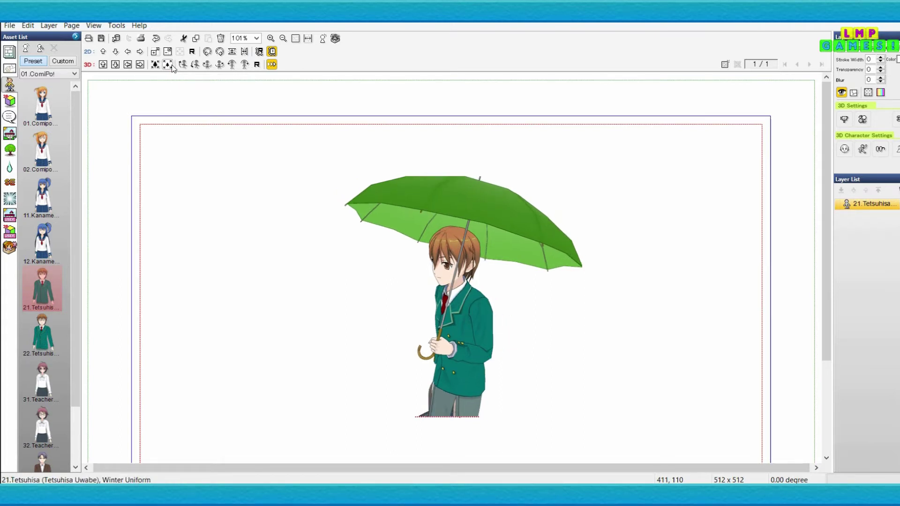
click(172, 67)
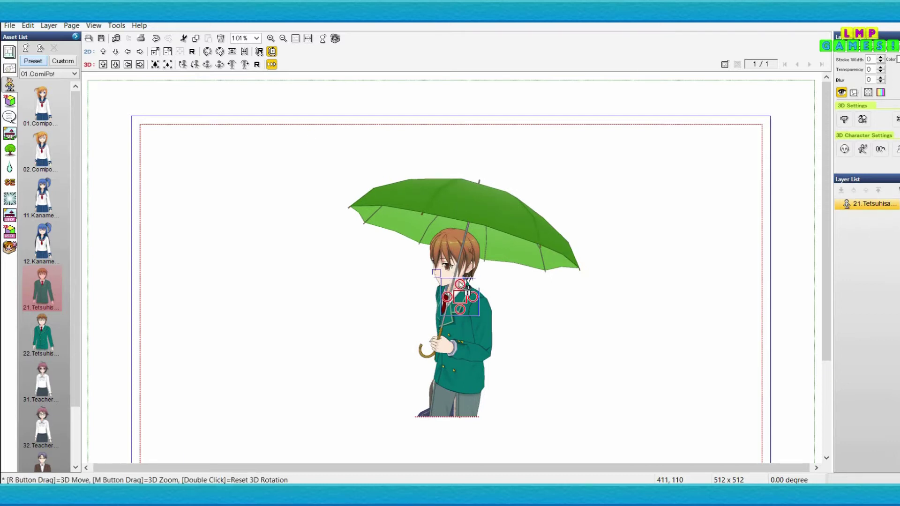
drag(460, 285, 460, 315)
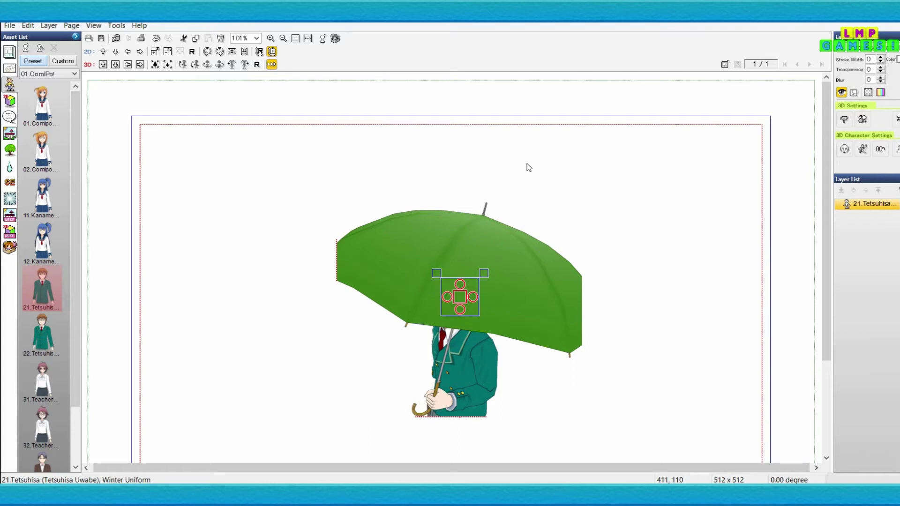
Add the Liquid Splash_04 image from the 13.Water & Tear category beside the umbrella's left edge.
click(10, 151)
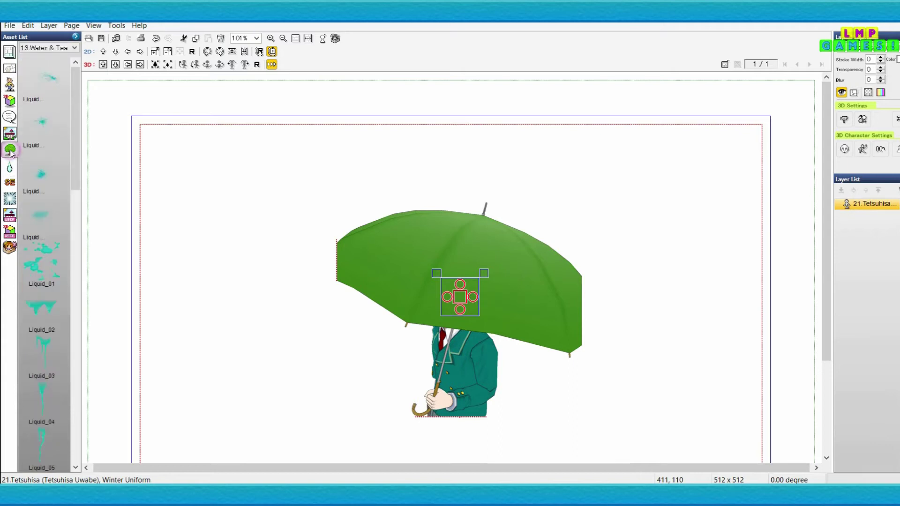
click(65, 48)
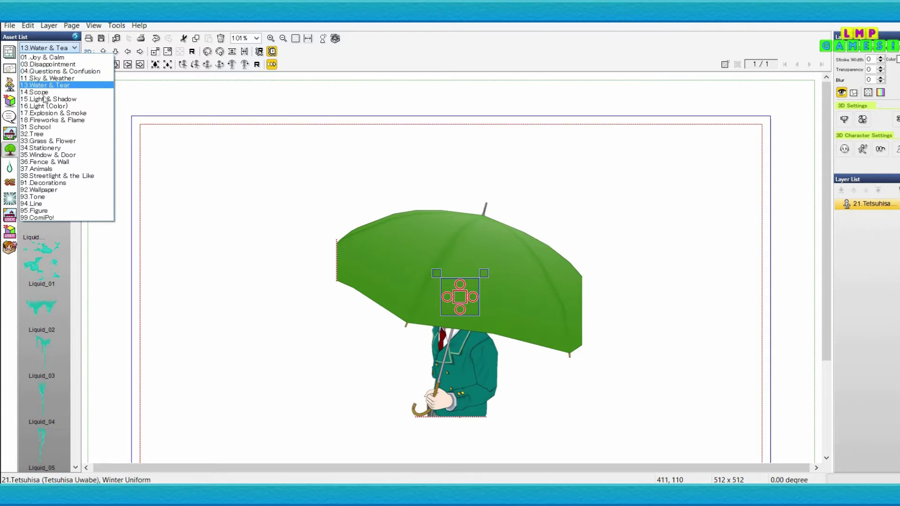
click(194, 101)
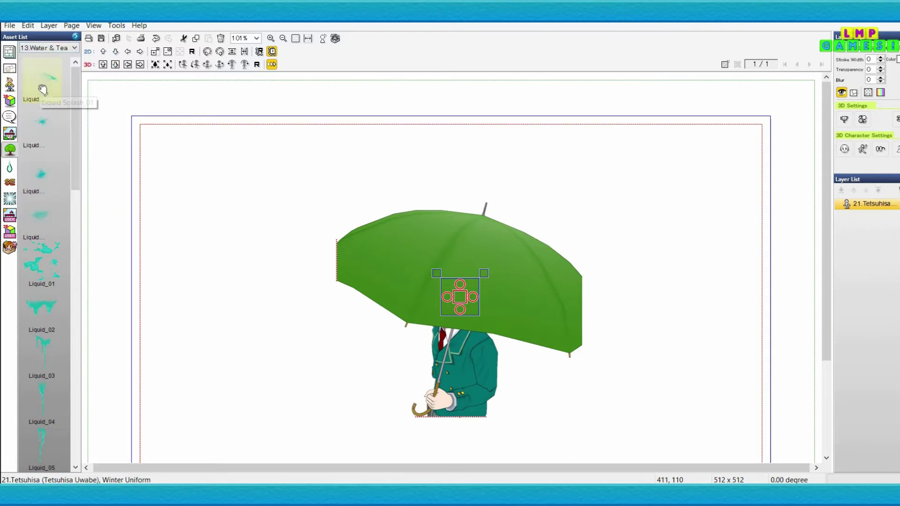
scroll(42, 447, down, 1)
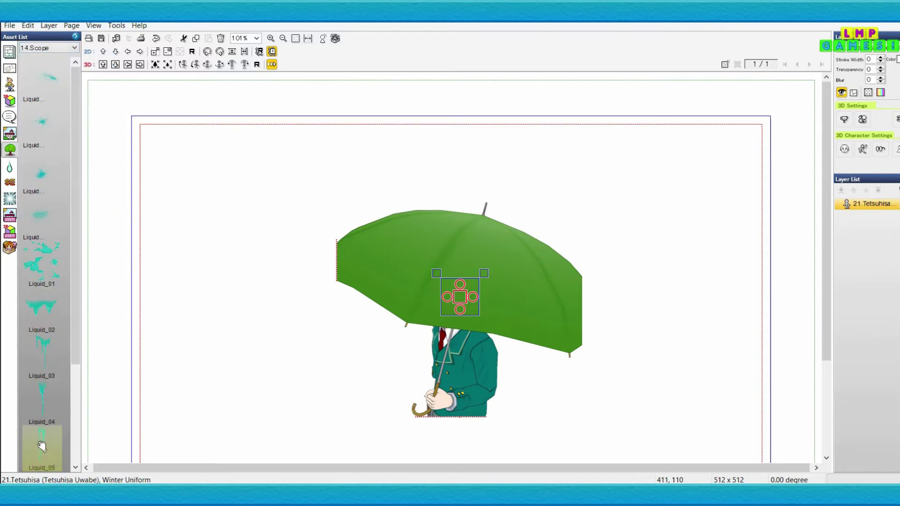
scroll(61, 318, up, 1)
drag(77, 141, 72, 122)
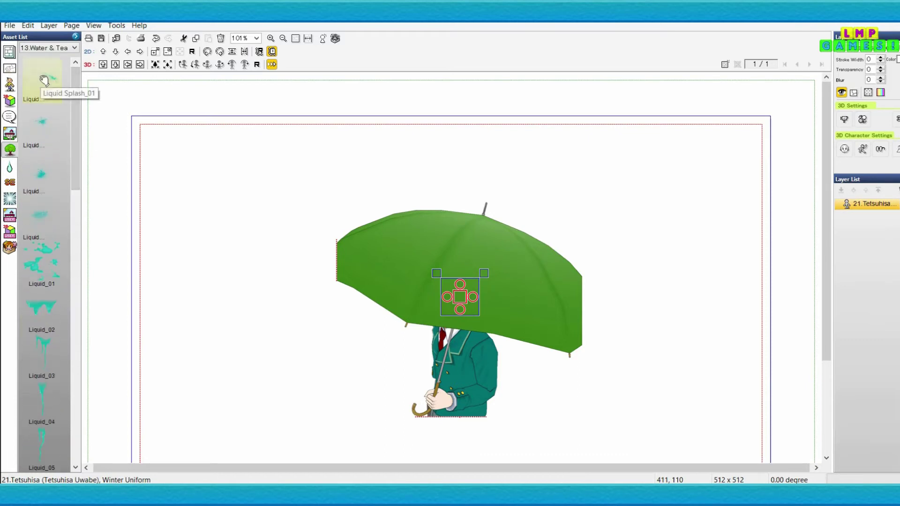
mouse_move(74, 100)
mouse_down()
mouse_move(86, 191)
mouse_move(74, 87)
mouse_up()
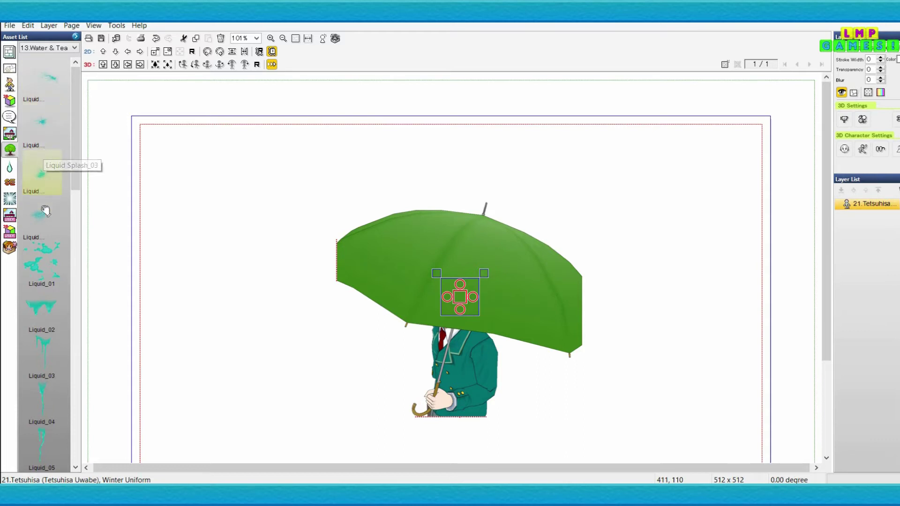
drag(41, 227, 273, 262)
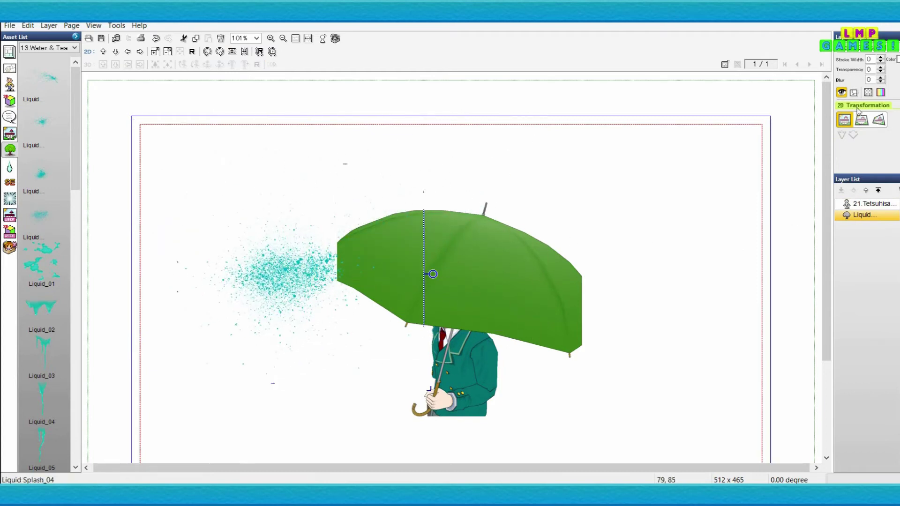
Set the splash layer's transparency to 7 and its blur to 1.
double_click(874, 69)
text(7)
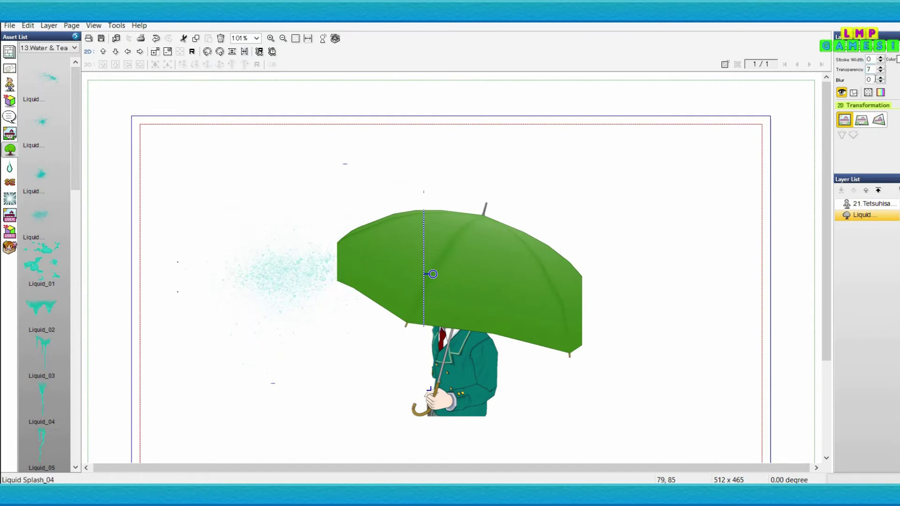
double_click(875, 79)
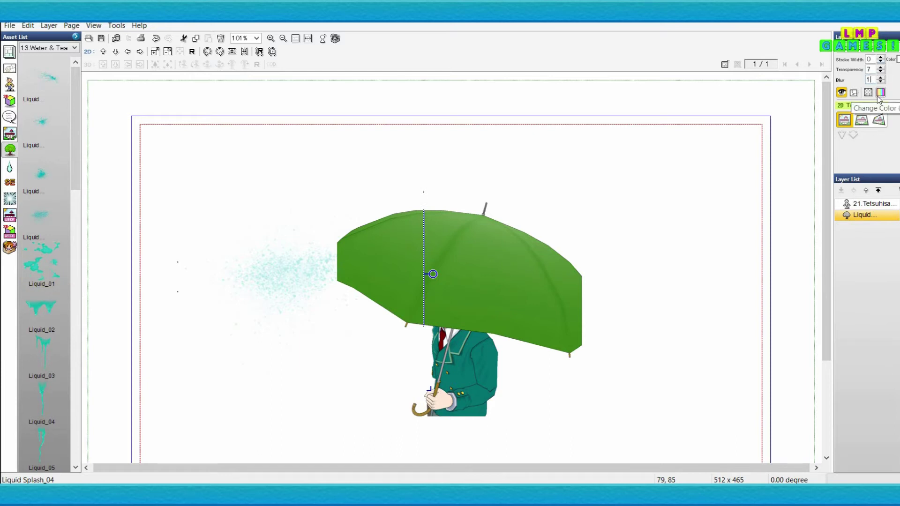
key(space)
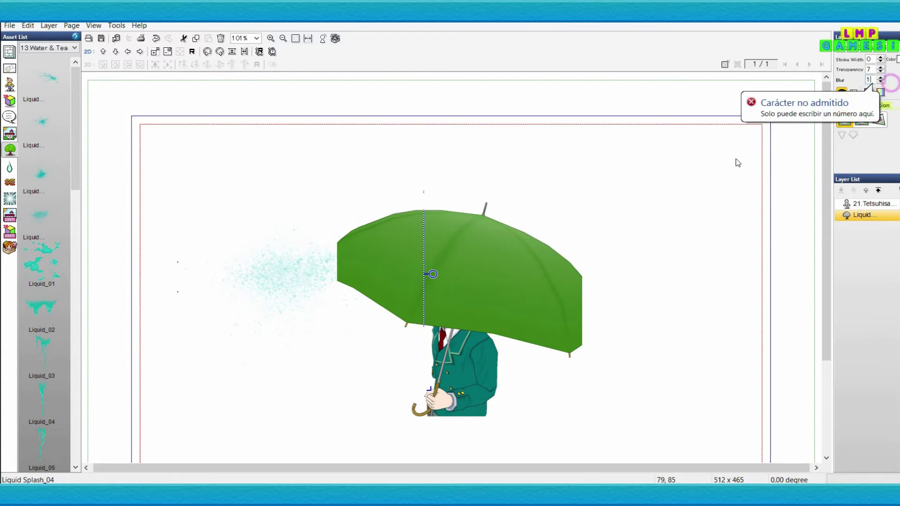
click(651, 227)
Raise the splash's brightness to 100 and move it onto the middle of the umbrella.
click(282, 272)
double_click(282, 272)
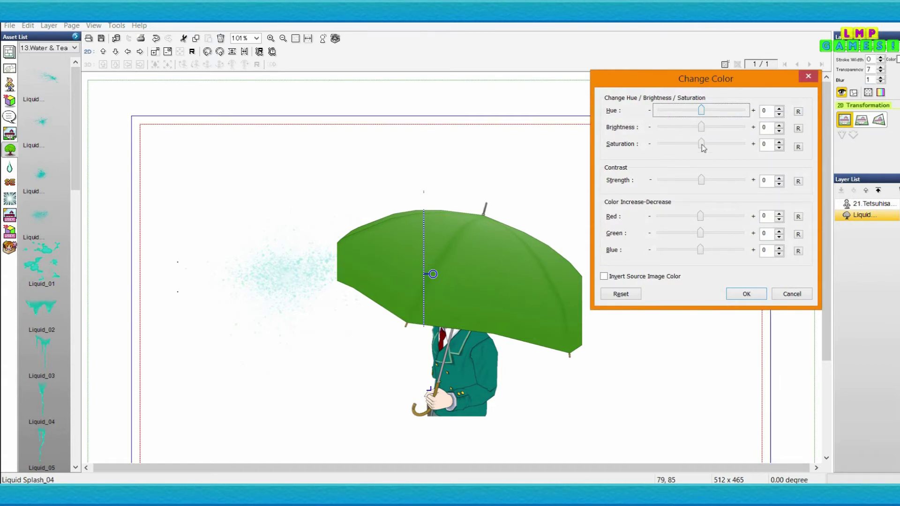
drag(700, 127, 752, 127)
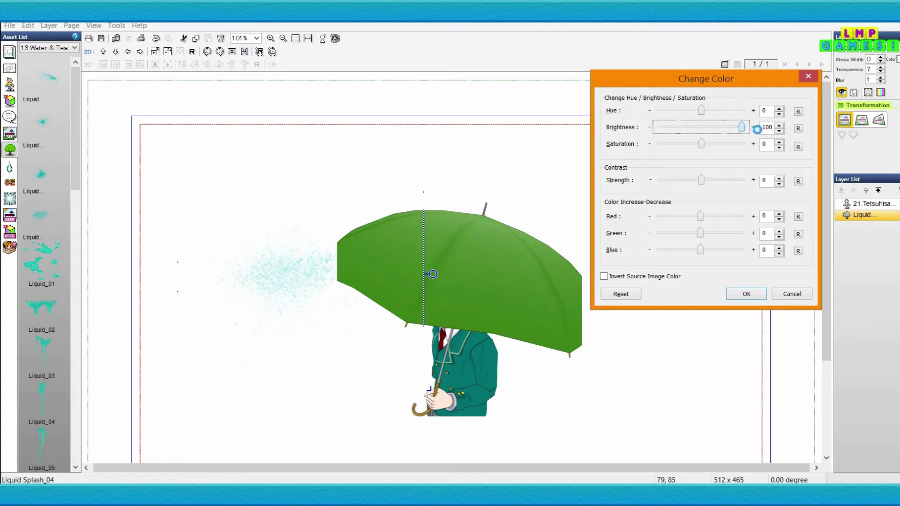
click(746, 300)
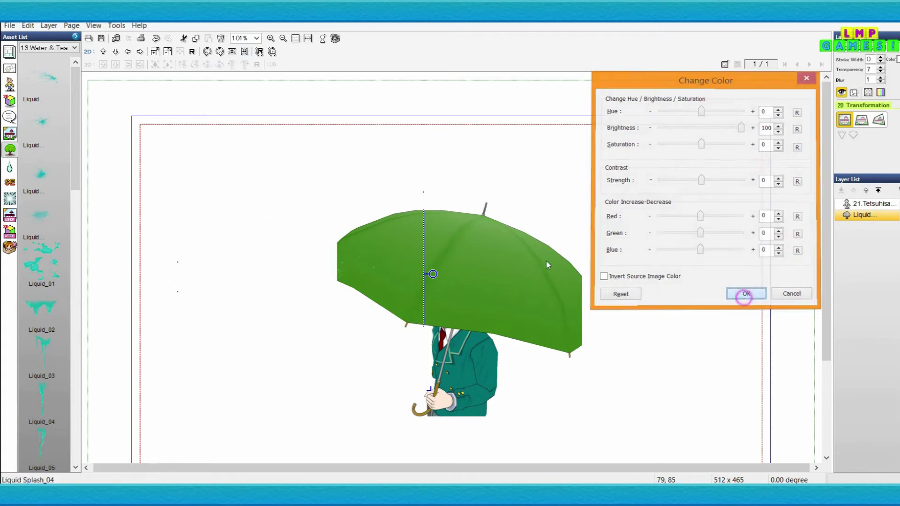
drag(283, 267, 438, 259)
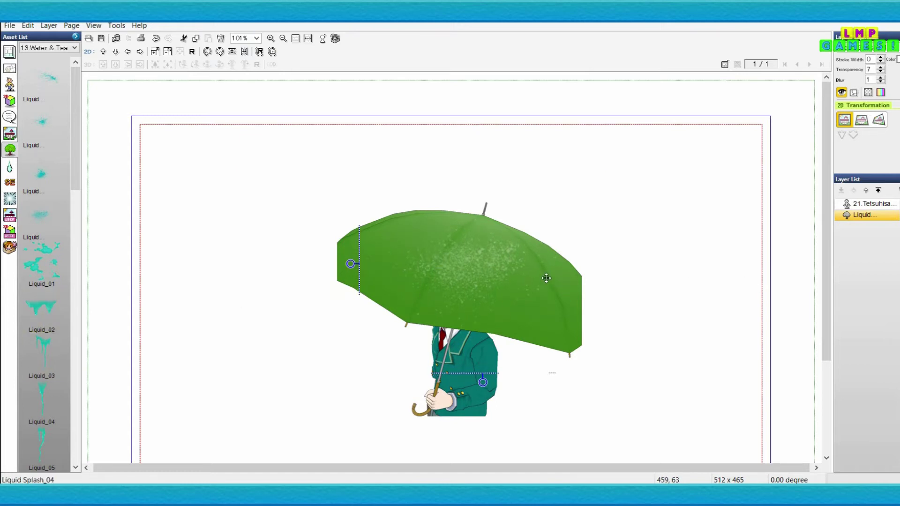
Add the Liquid_04 drip to the page with a transparency of 8 and a blur of 1.
drag(72, 82, 77, 121)
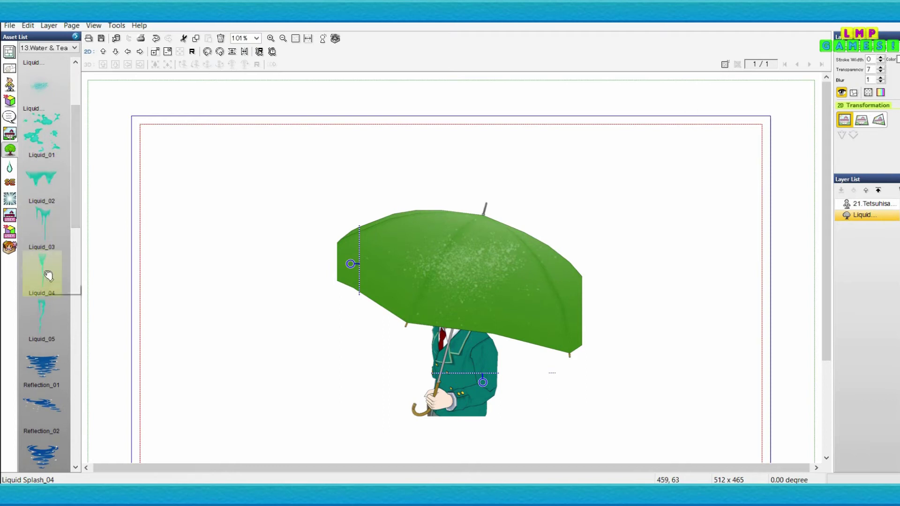
drag(43, 275, 305, 227)
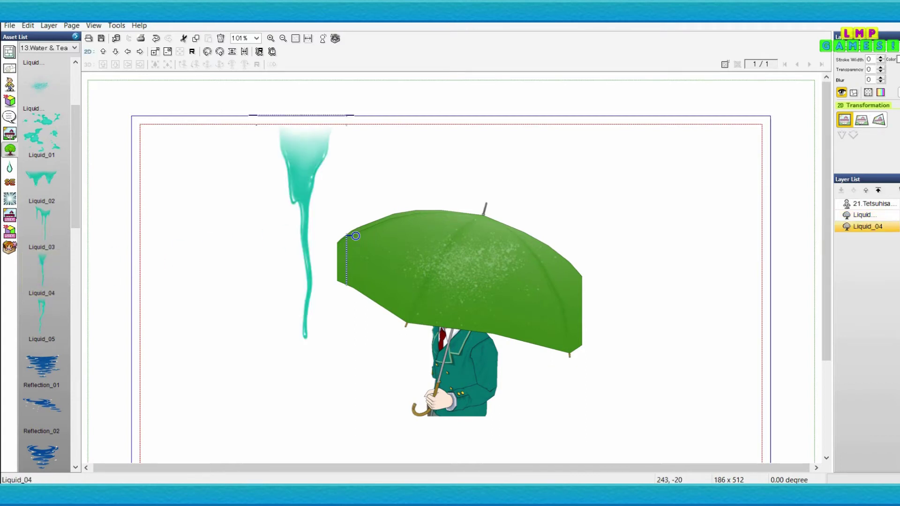
double_click(872, 70)
key(Return)
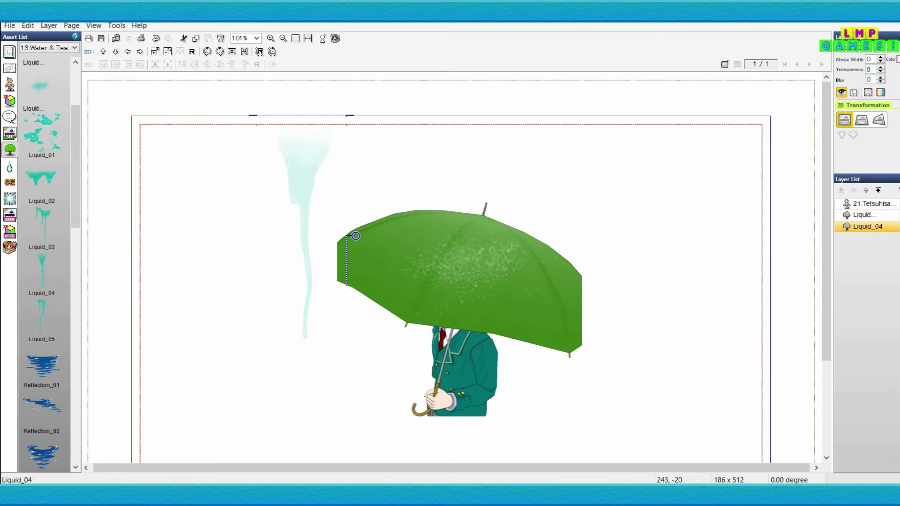
double_click(870, 80)
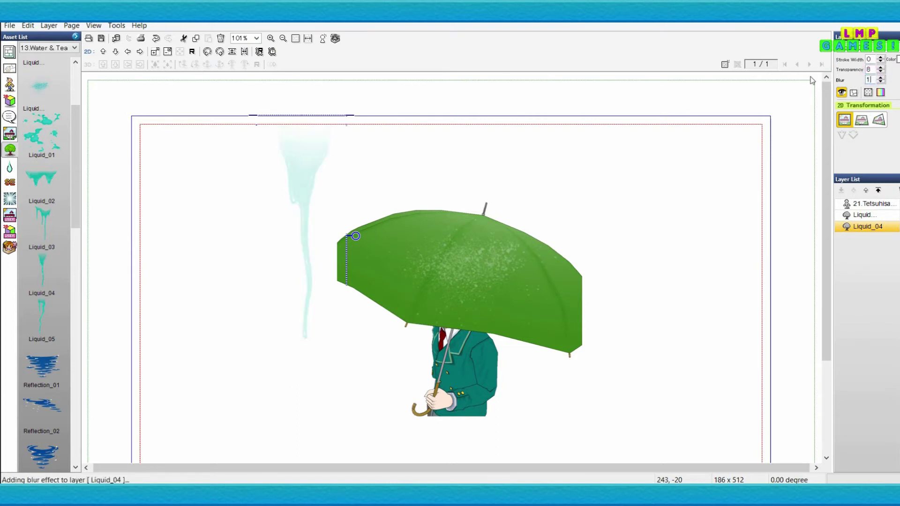
Raise the brightness of the Liquid_04 drip to its maximum.
click(881, 93)
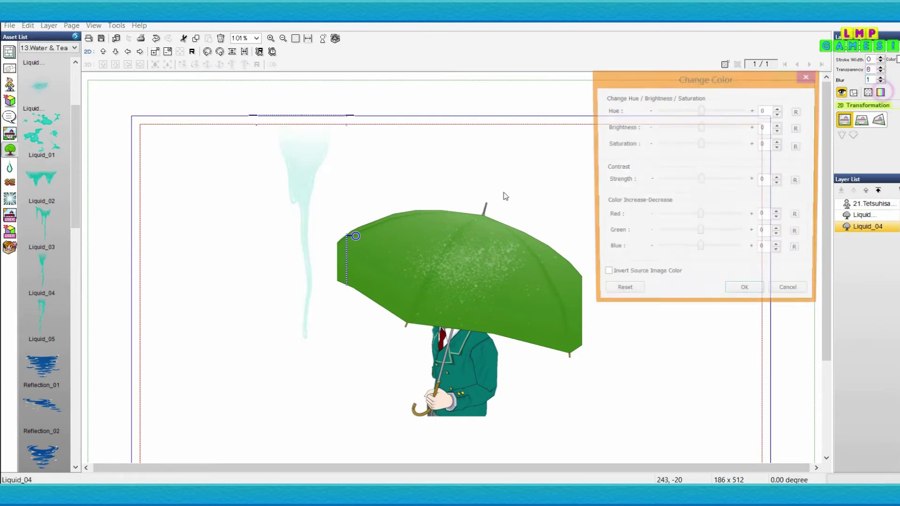
drag(701, 128, 855, 133)
click(747, 295)
Shrink the Liquid_04 drip to about 62 x 137 and place it on the right side of the umbrella.
drag(298, 204, 454, 299)
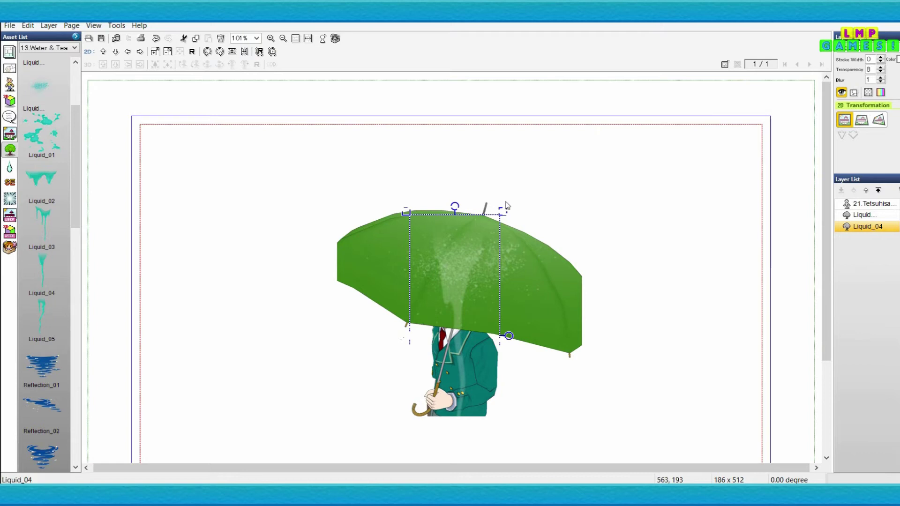
drag(504, 209, 490, 291)
click(706, 246)
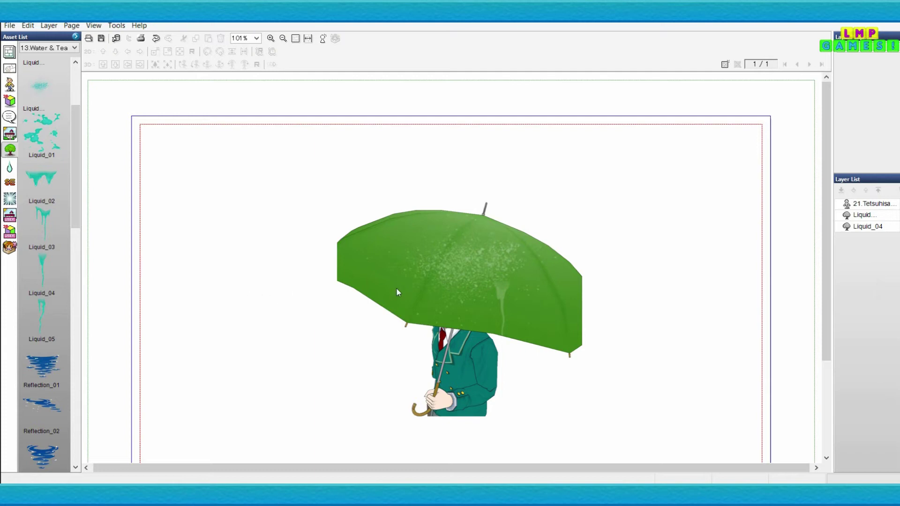
drag(505, 295, 526, 260)
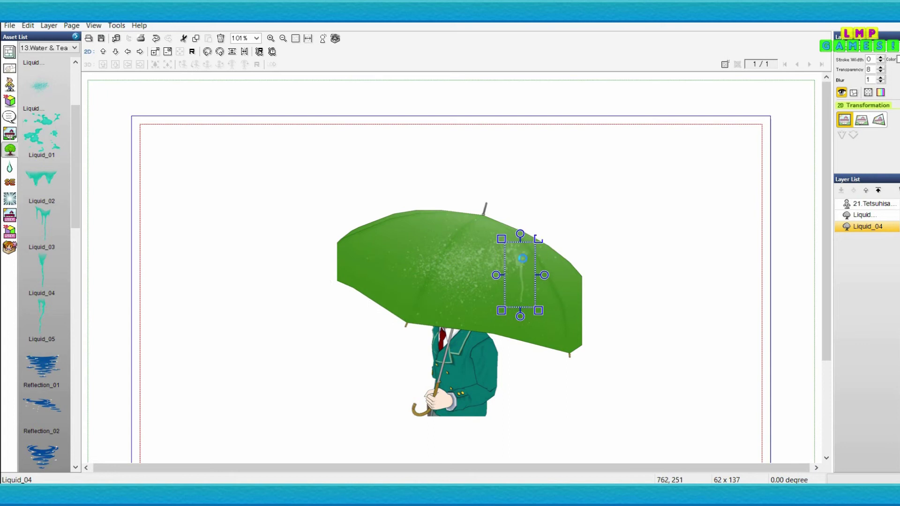
Change the character's pose to Walk_2 and rotate him in 3D to face the viewer.
click(477, 370)
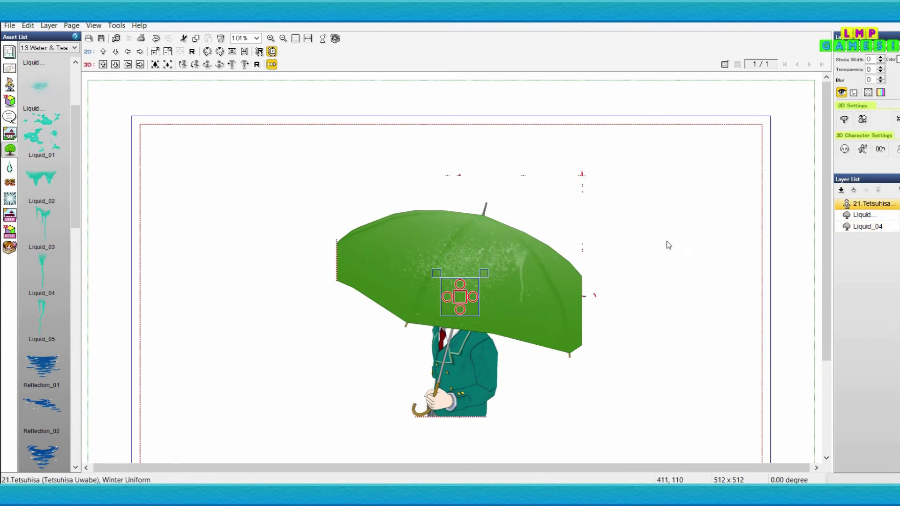
click(845, 120)
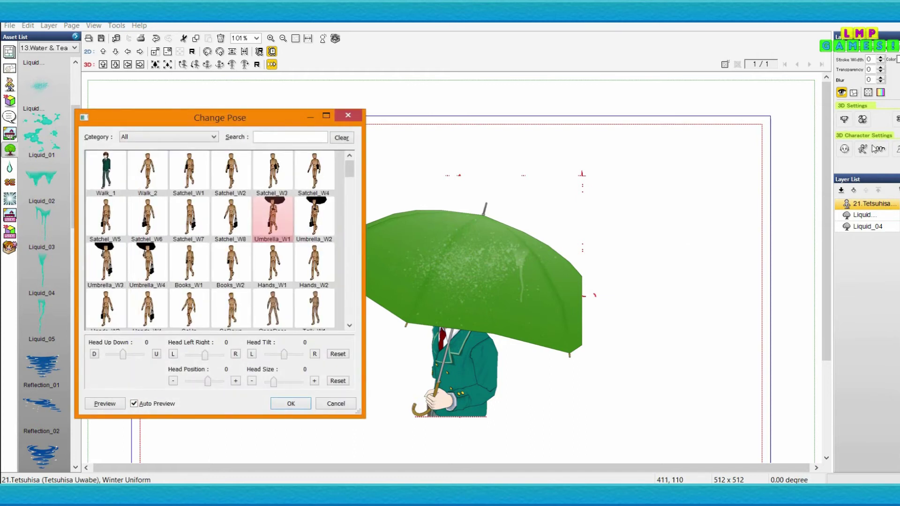
click(146, 171)
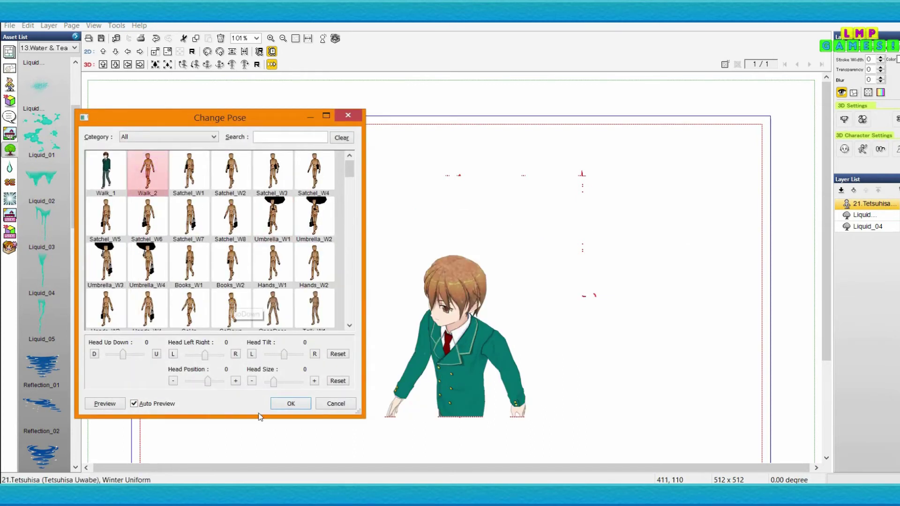
click(290, 403)
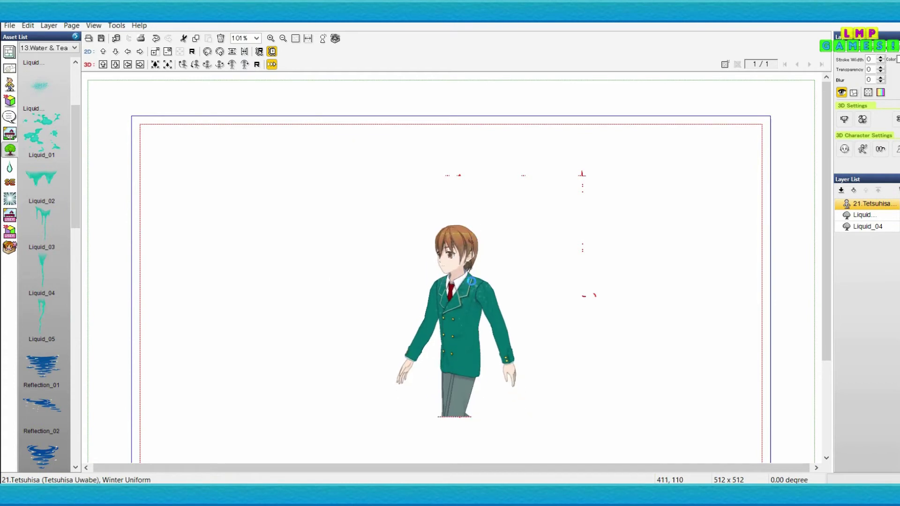
click(476, 295)
drag(476, 295, 502, 307)
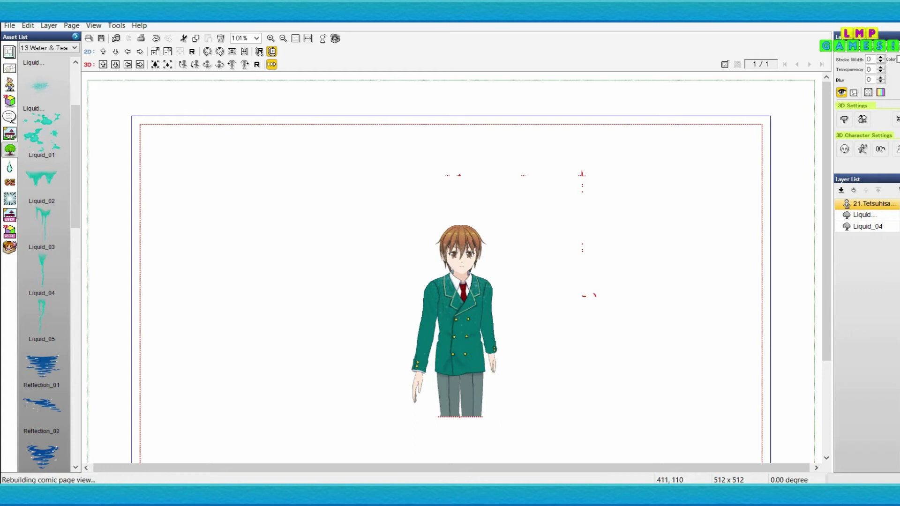
Move the liquid splash over the character's jacket and set its brightness to -100.
click(863, 215)
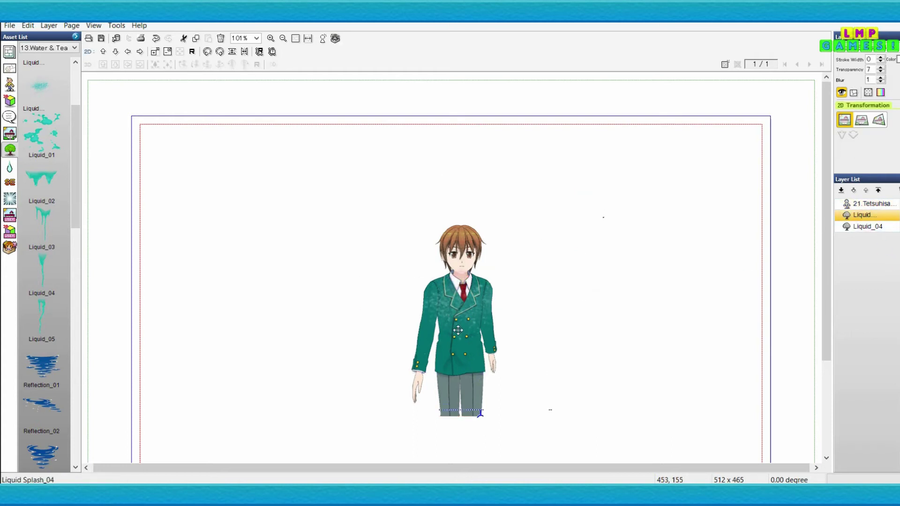
drag(460, 336, 462, 318)
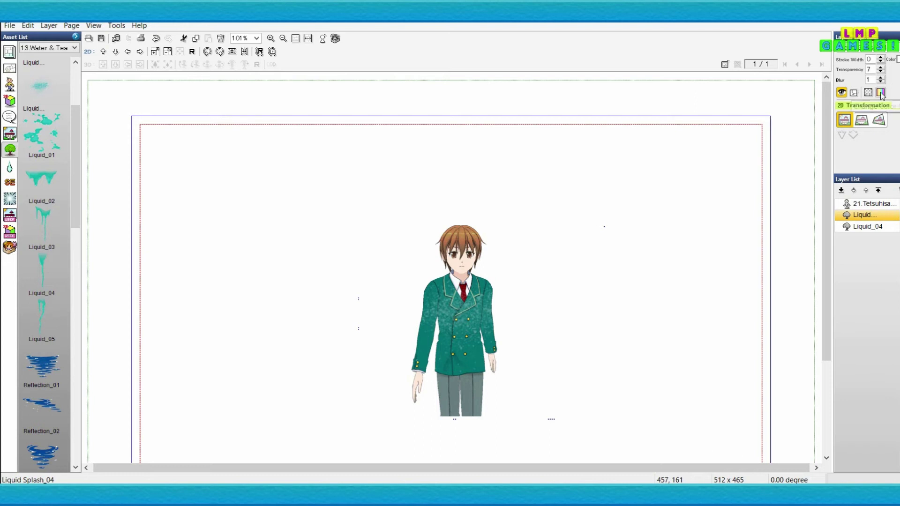
click(849, 117)
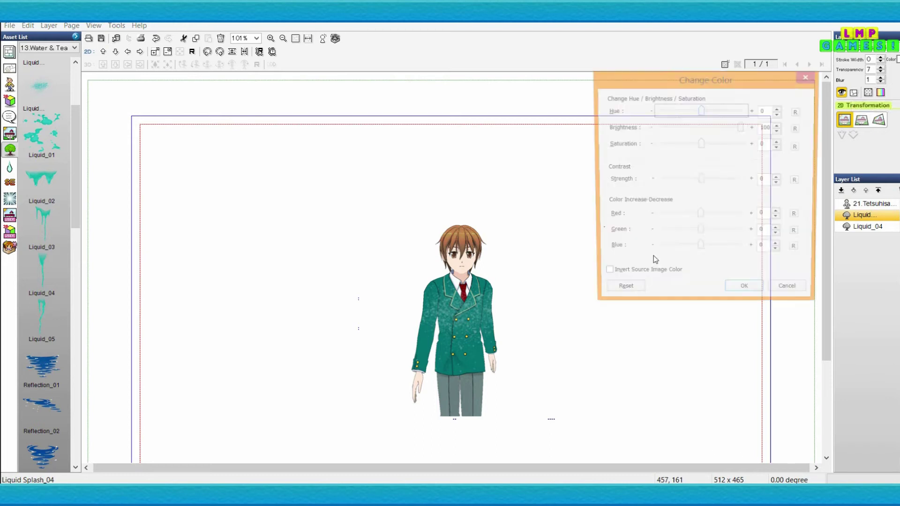
drag(743, 127, 608, 133)
click(745, 294)
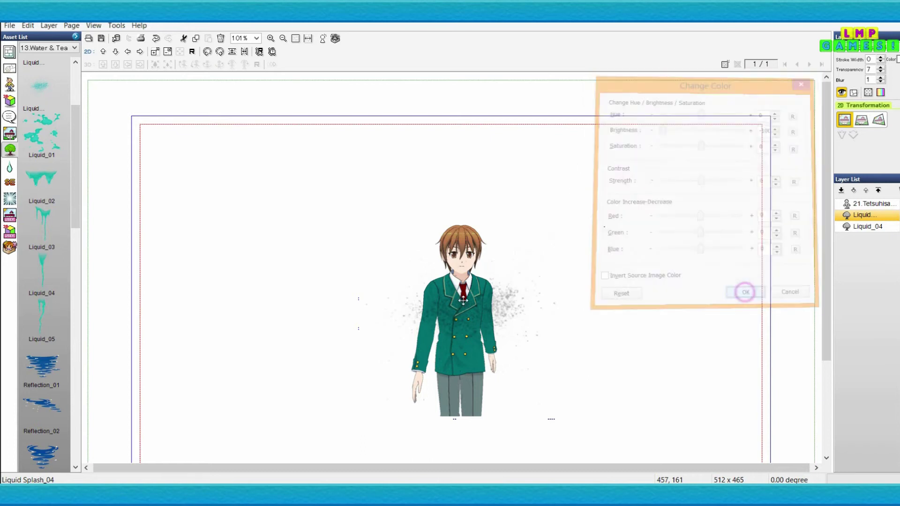
Set the liquid splash's transparency to 8 and shrink it to about 176 x 155 over the character's chest.
click(882, 68)
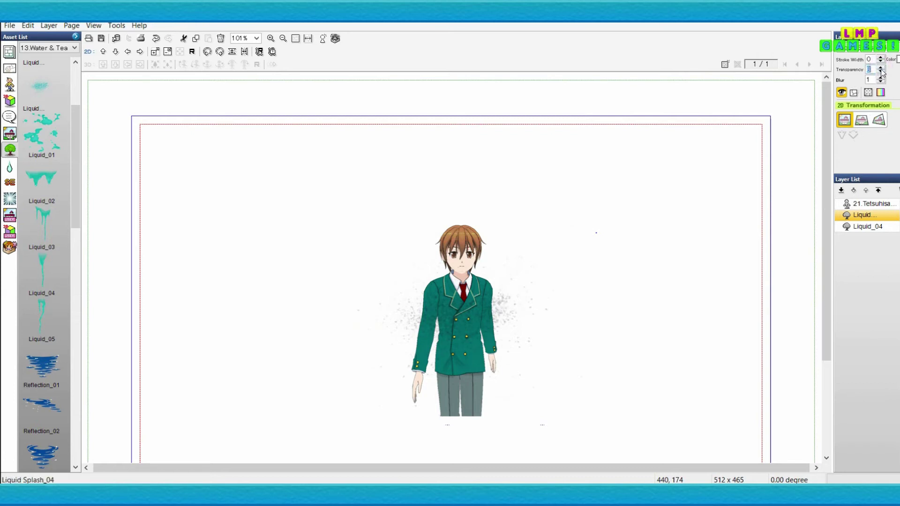
mouse_move(465, 330)
mouse_down()
mouse_move(472, 322)
mouse_move(445, 324)
mouse_move(455, 327)
mouse_up()
click(735, 257)
click(454, 318)
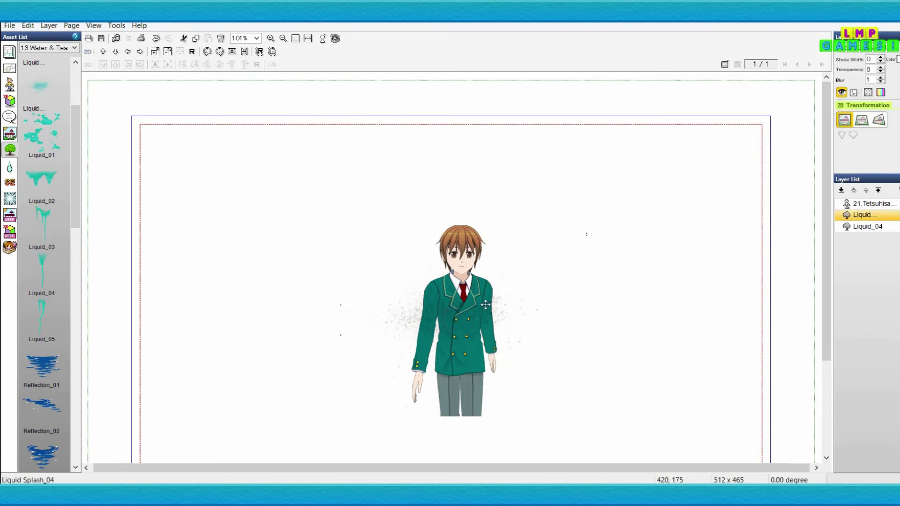
drag(589, 201, 510, 272)
mouse_move(467, 317)
mouse_down()
mouse_move(465, 339)
mouse_move(471, 315)
mouse_up()
Set the liquid splash's blur to 8, then adjust its transparency and position on the character's chest.
double_click(868, 79)
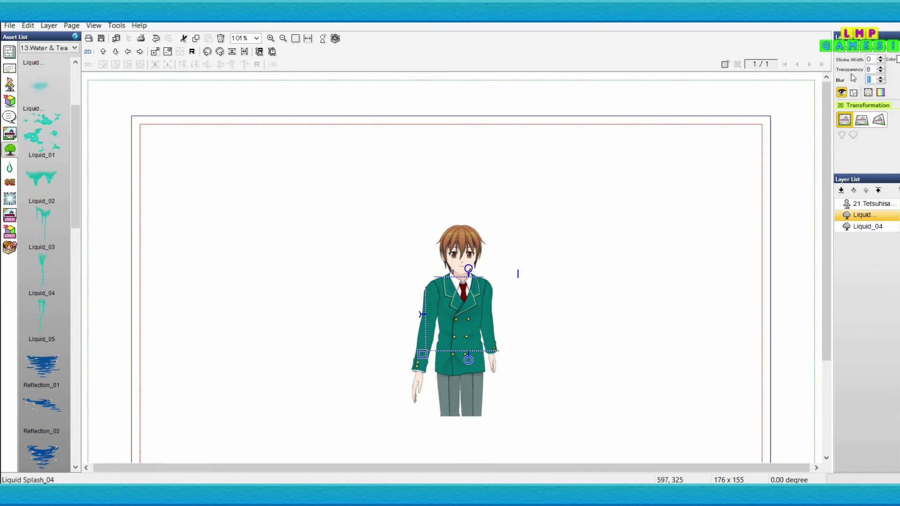
text(8)
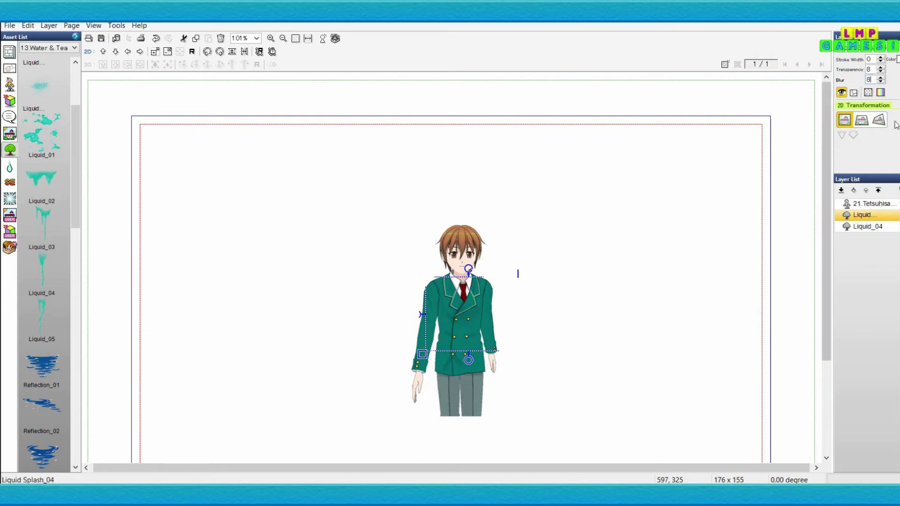
drag(485, 295, 486, 308)
click(881, 72)
click(881, 72)
mouse_move(473, 328)
mouse_down()
mouse_move(461, 296)
mouse_move(472, 316)
mouse_up()
Move the character leftward on the page, away from the blurred splash.
click(870, 226)
click(874, 227)
click(871, 204)
drag(474, 249, 369, 240)
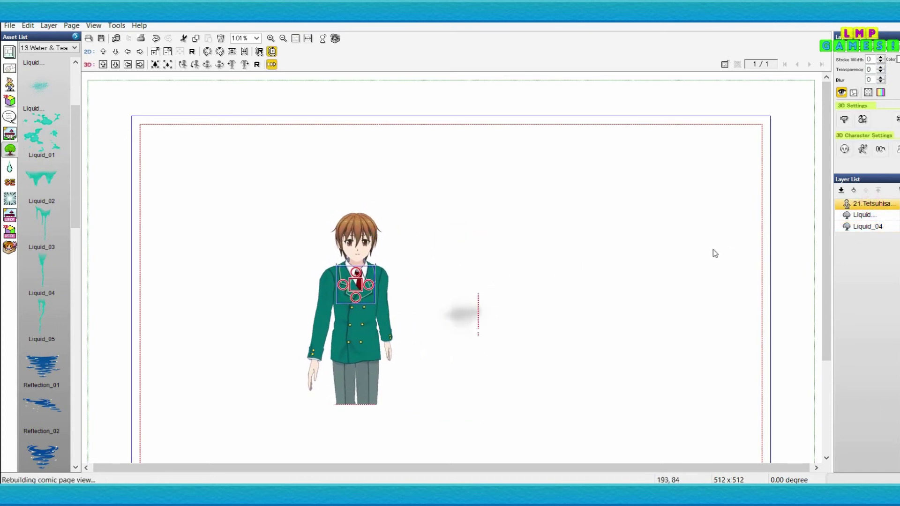
Place the Liquid_04 drip on the character's jacket and set its brightness to -100.
click(880, 229)
drag(529, 284, 348, 306)
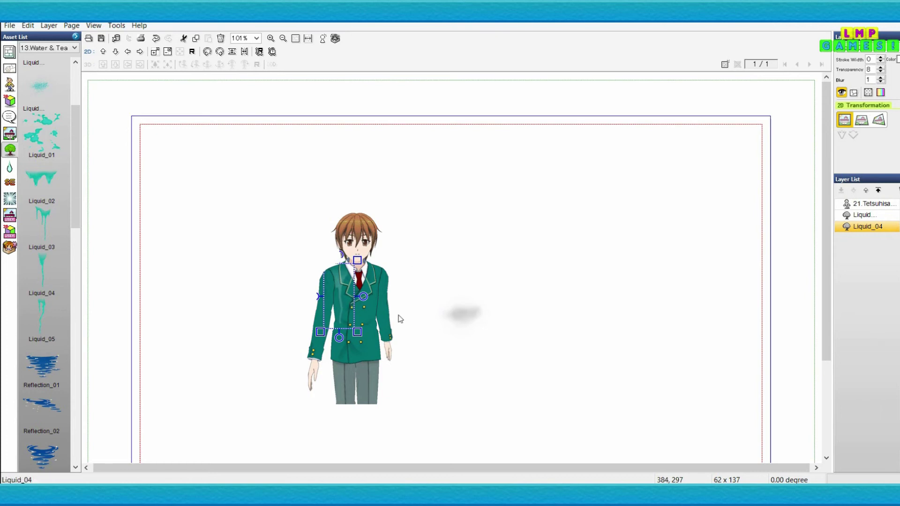
click(881, 93)
click(743, 127)
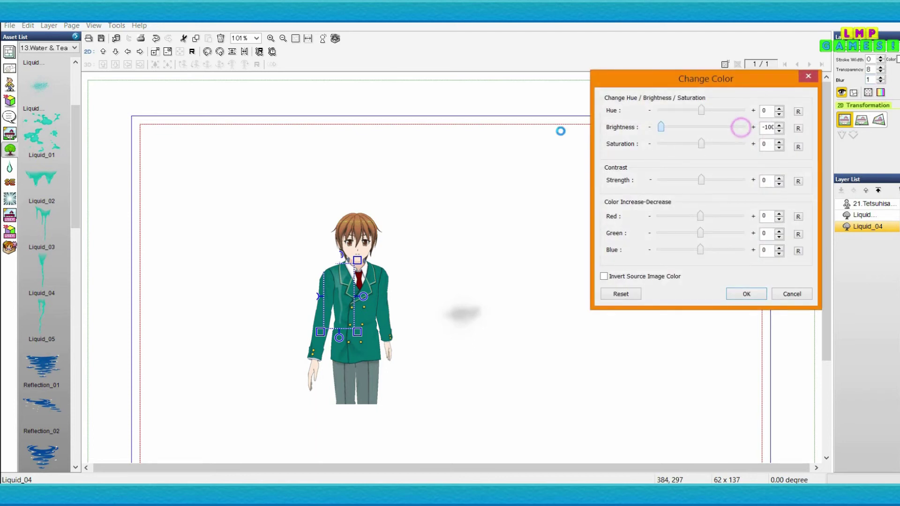
click(744, 295)
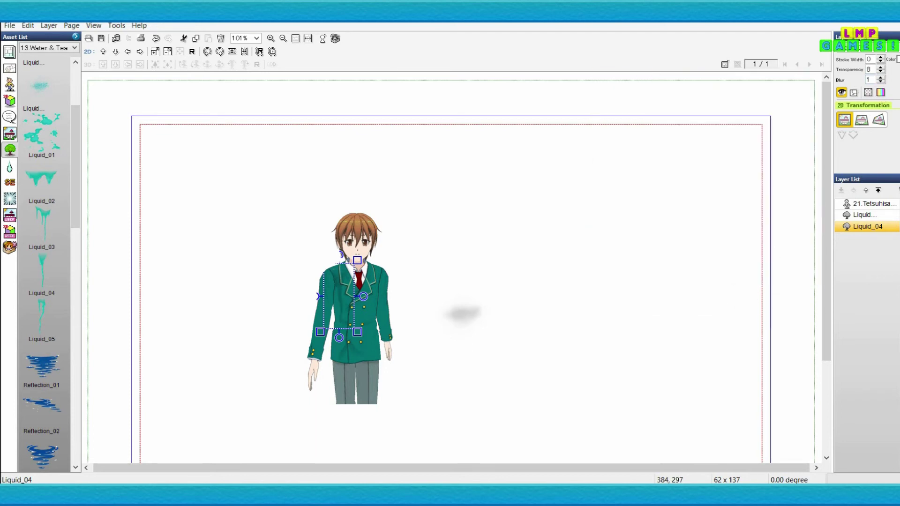
Nudge the Liquid_04 drip slightly on the character's jacket and leave nothing selected.
double_click(875, 78)
key(BackSpace)
drag(340, 277, 341, 277)
click(459, 247)
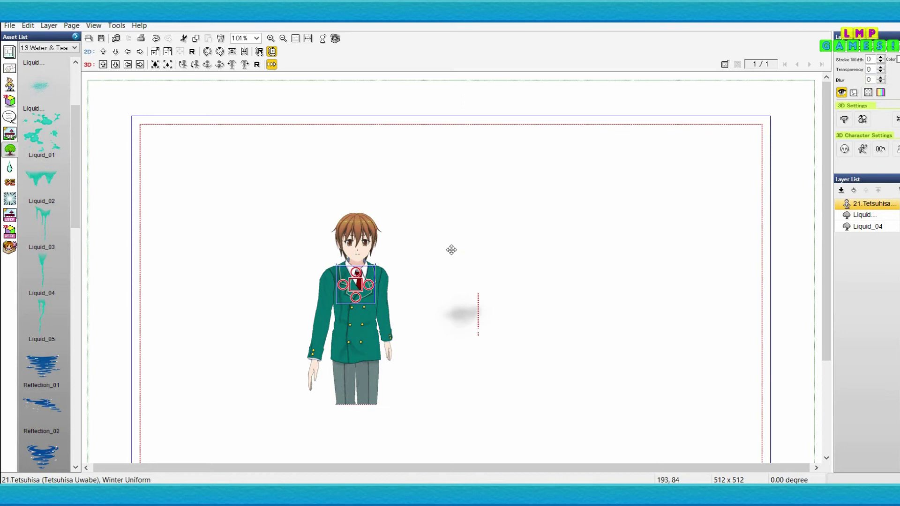
click(505, 156)
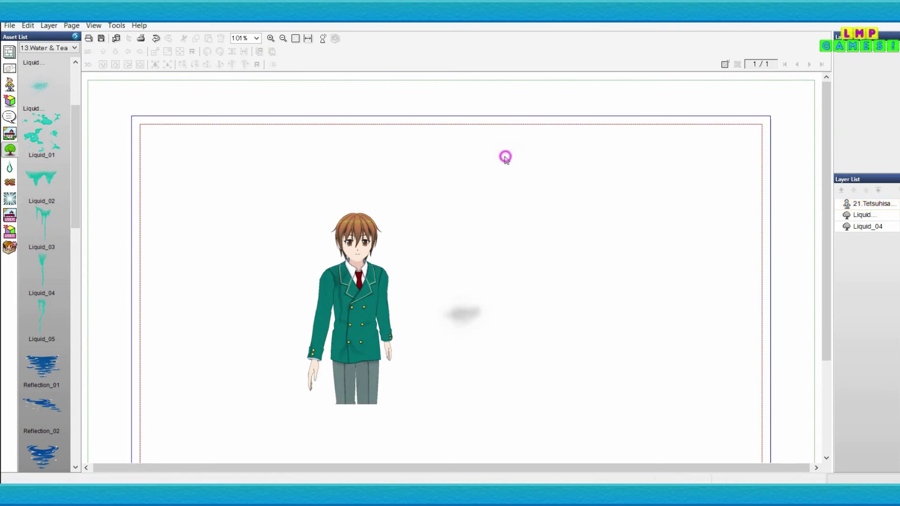
Add the Rain_01 effect from the Sky & Weather category and position it over the character.
click(271, 39)
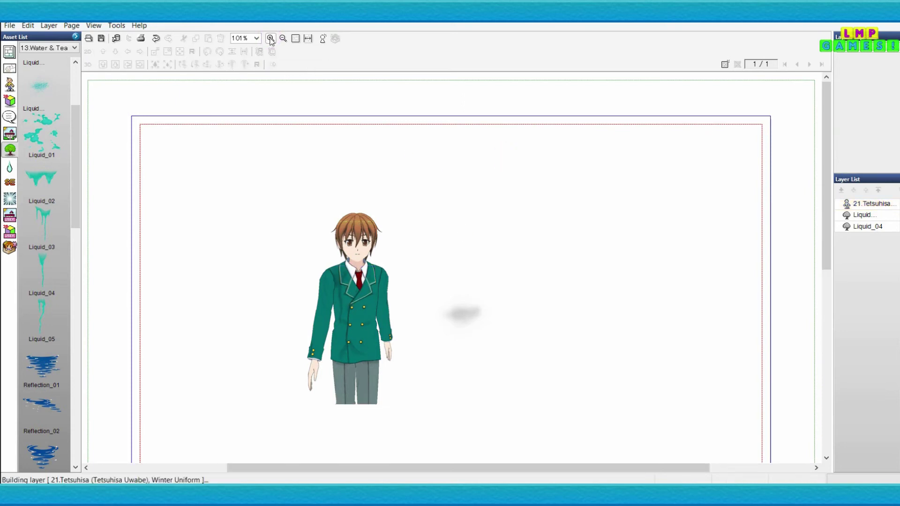
drag(517, 467, 477, 469)
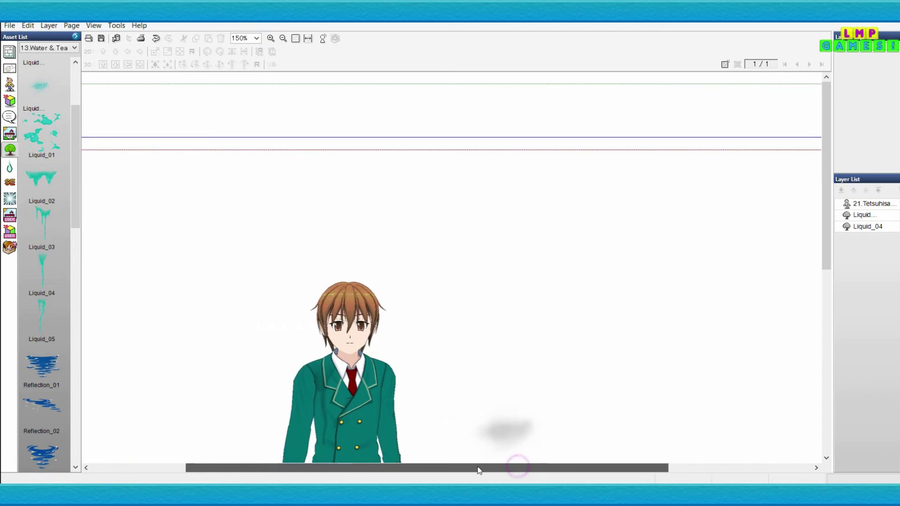
drag(827, 163, 826, 253)
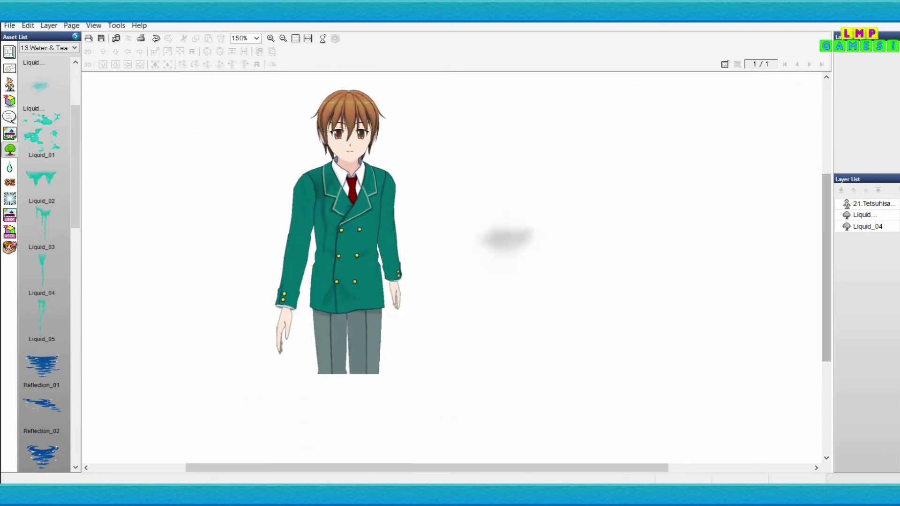
click(272, 38)
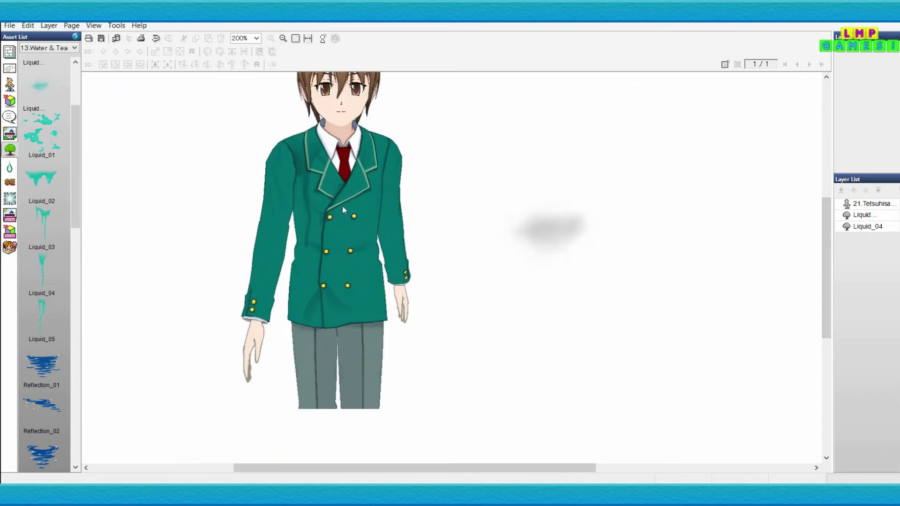
scroll(300, 262, up, 2)
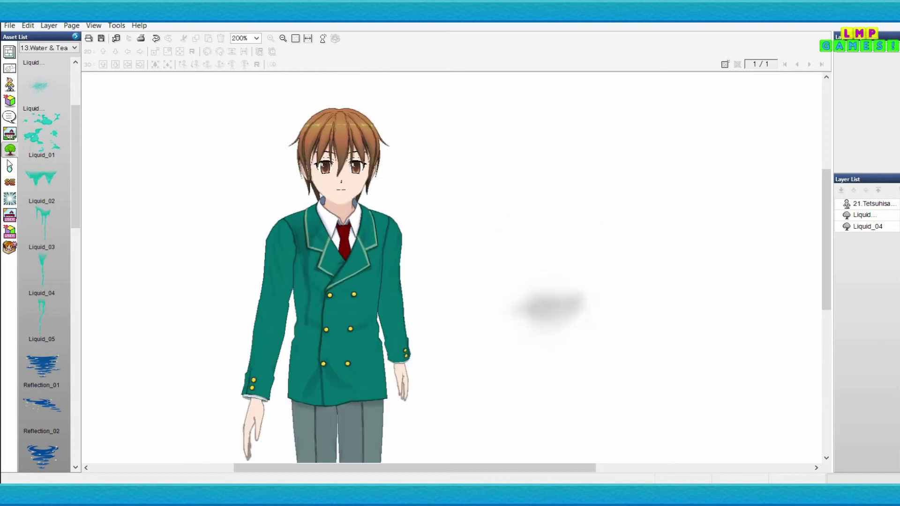
click(47, 51)
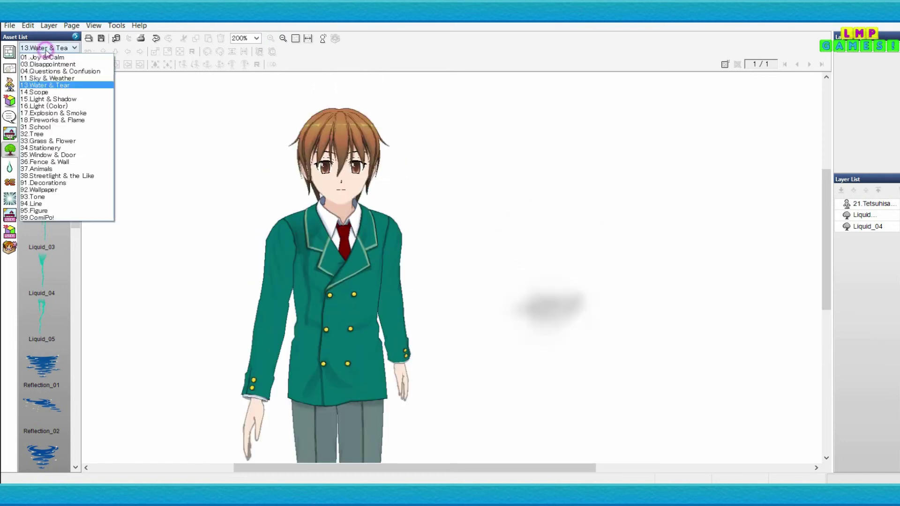
click(59, 78)
drag(73, 124, 420, 173)
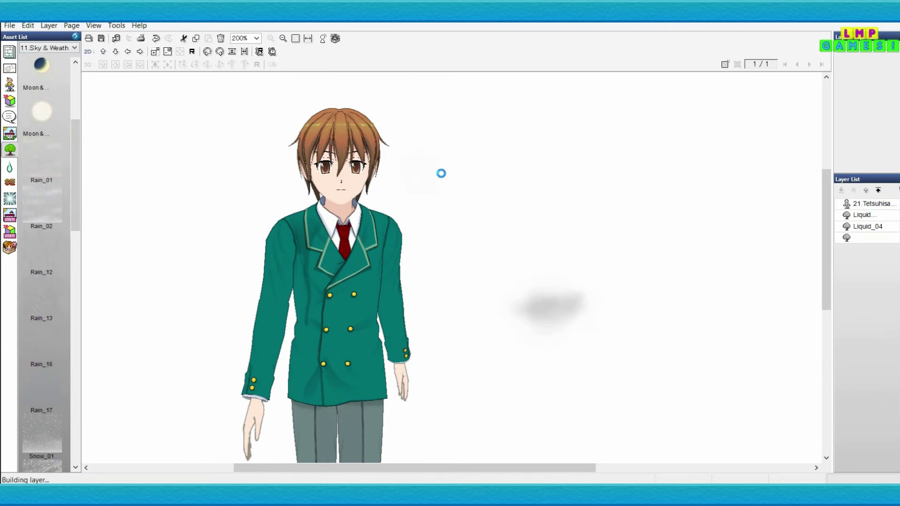
drag(467, 131, 416, 179)
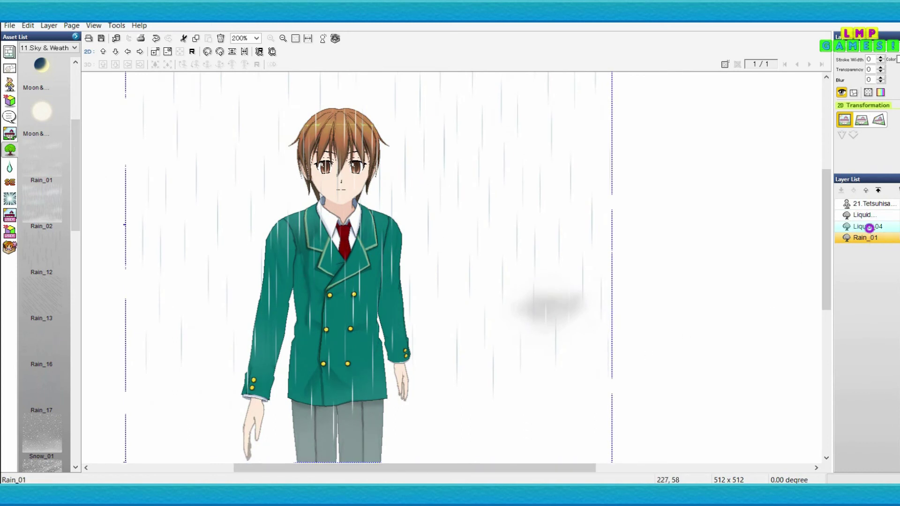
Preview the Liquid_04 drip on the jacket at brightness 100 and -100, and discard the color change.
click(849, 226)
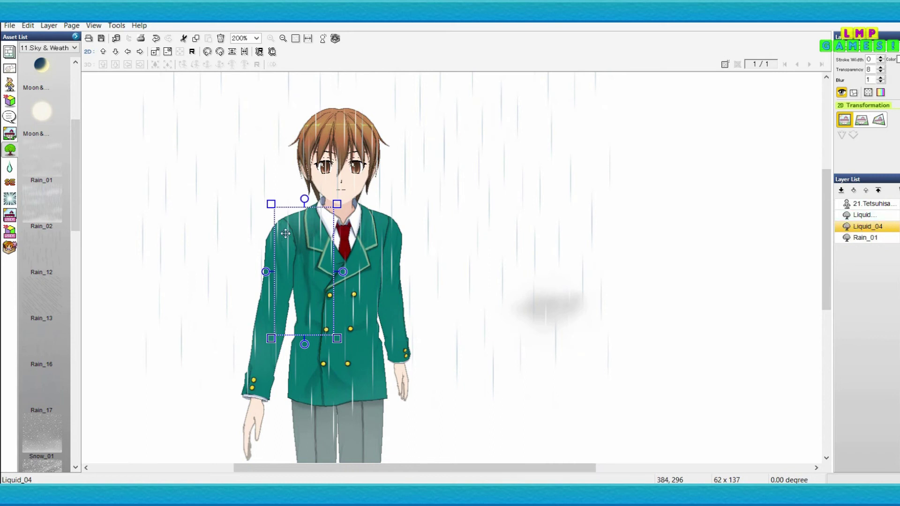
click(42, 47)
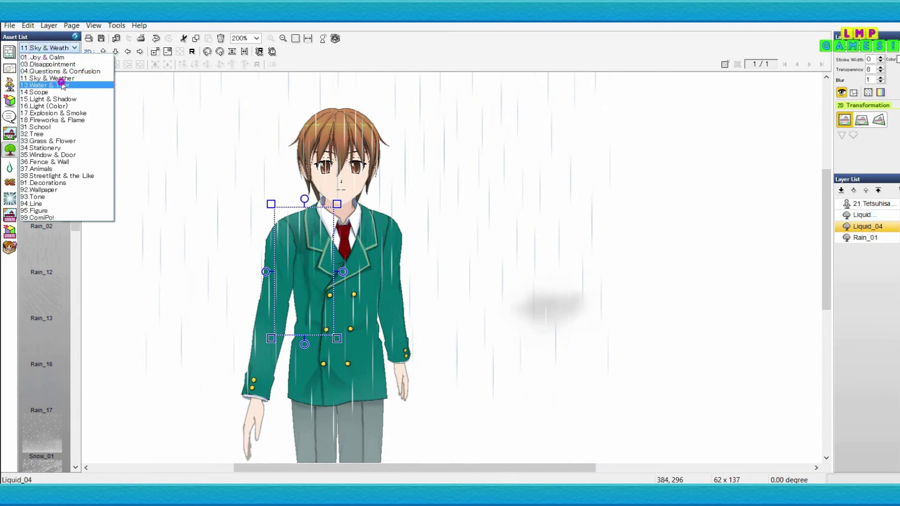
click(35, 82)
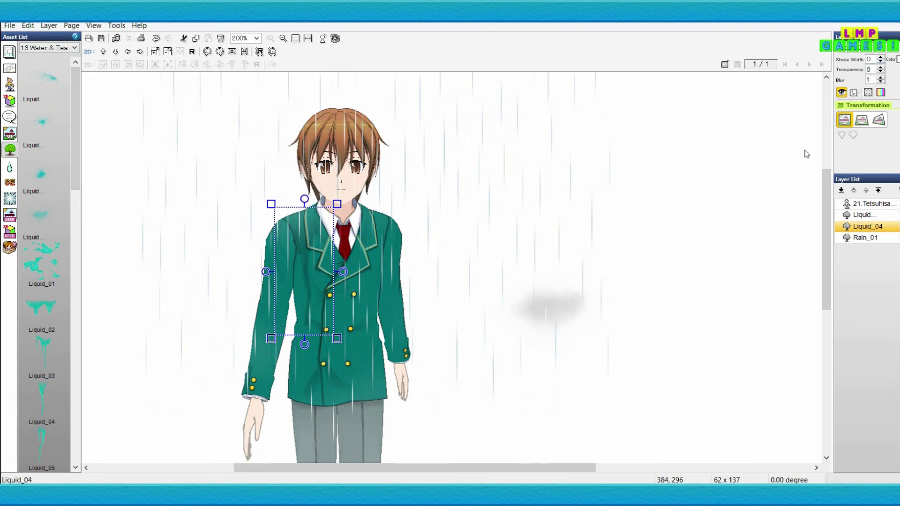
click(881, 93)
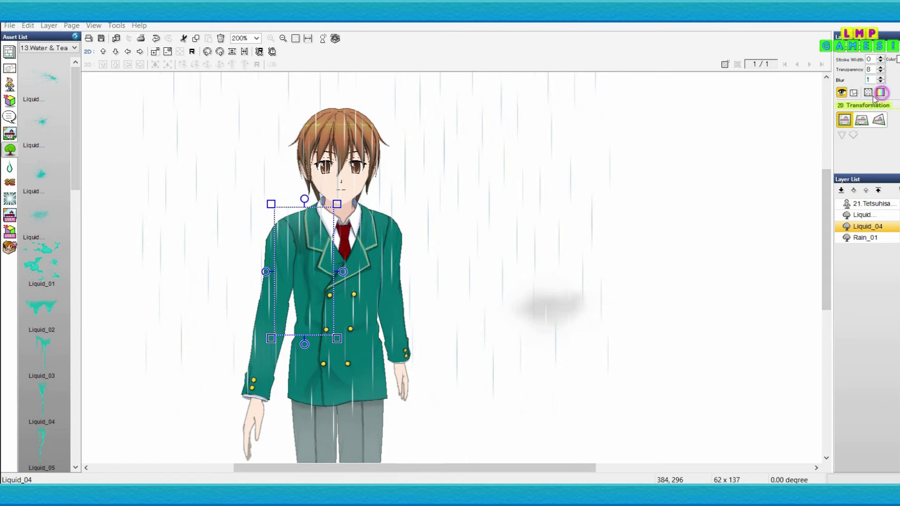
drag(661, 128, 781, 136)
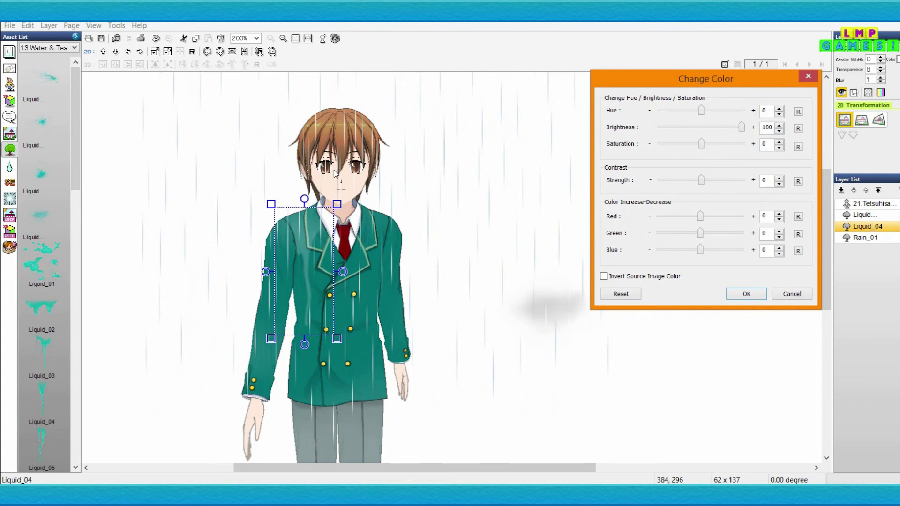
drag(745, 132, 661, 130)
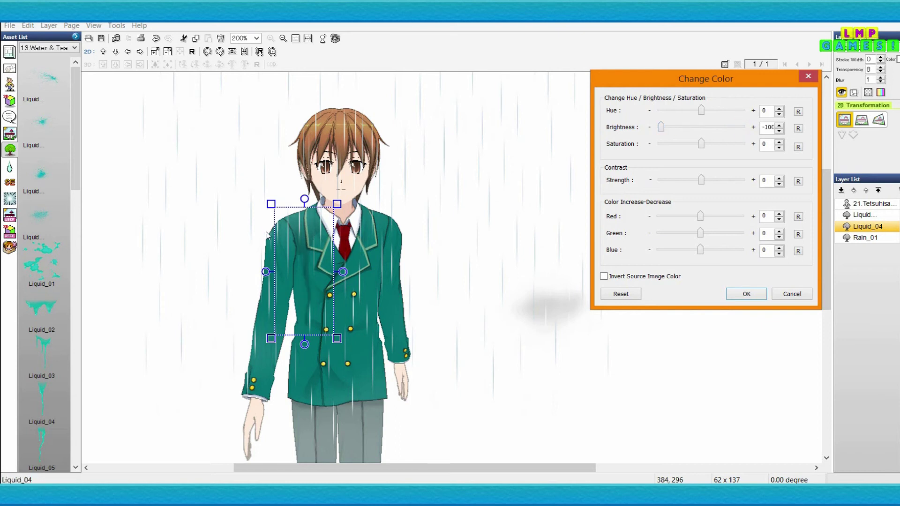
click(793, 294)
mouse_move(829, 210)
mouse_down()
mouse_move(826, 238)
mouse_move(826, 218)
mouse_move(826, 227)
mouse_up()
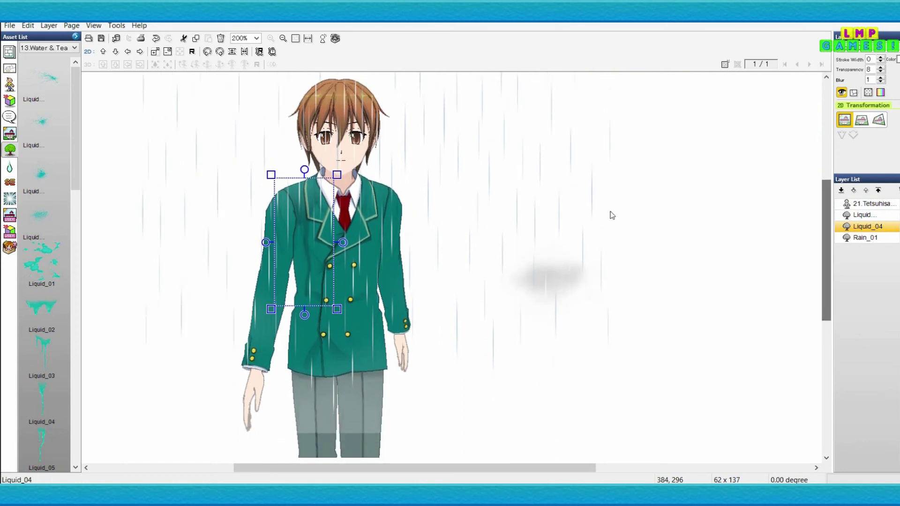
click(438, 191)
drag(442, 212, 441, 212)
drag(830, 251, 753, 221)
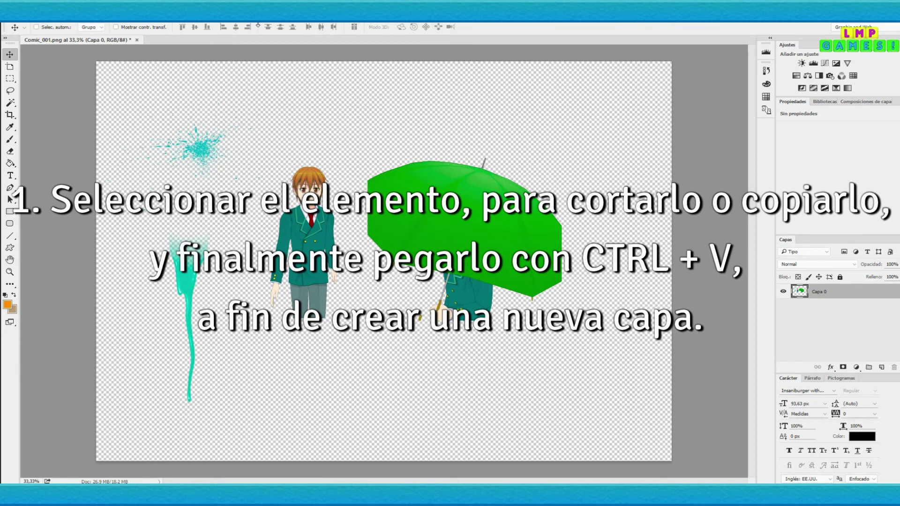
In Photoshop, cut the turquoise splash onto its own layer and move it onto the green umbrella.
key(m)
drag(100, 84, 275, 201)
key(ctrl+x)
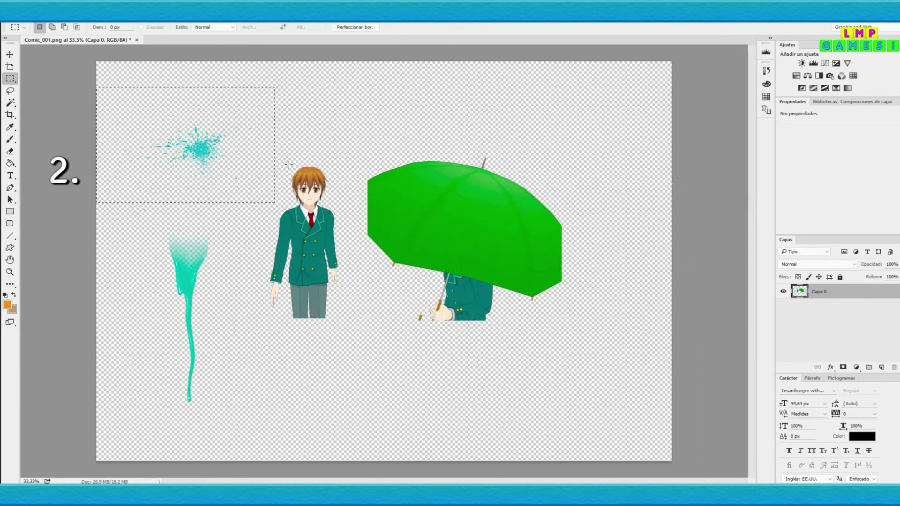
key(ctrl+v)
key(v)
drag(387, 263, 473, 202)
Set the splash layer's luminosity to +100 and its opacity to 35%.
key(ctrl+u)
drag(528, 122, 299, 143)
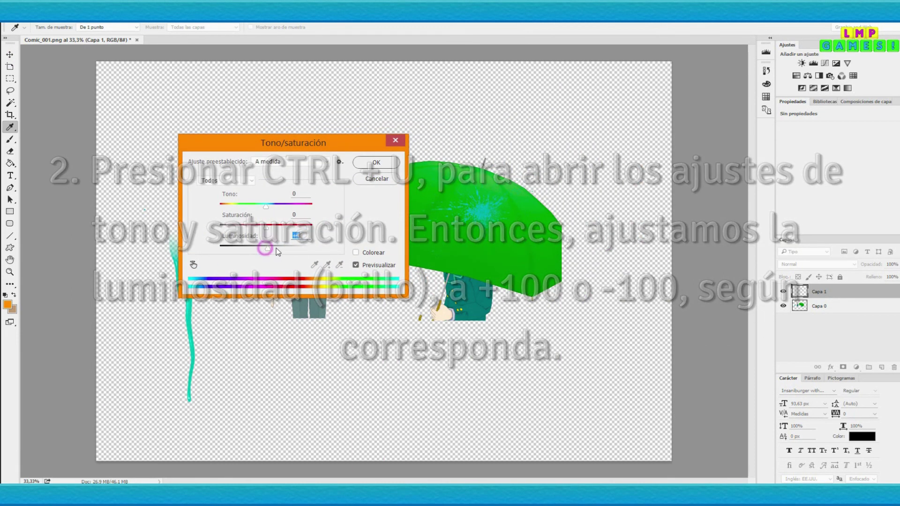
drag(265, 249, 319, 250)
key(Return)
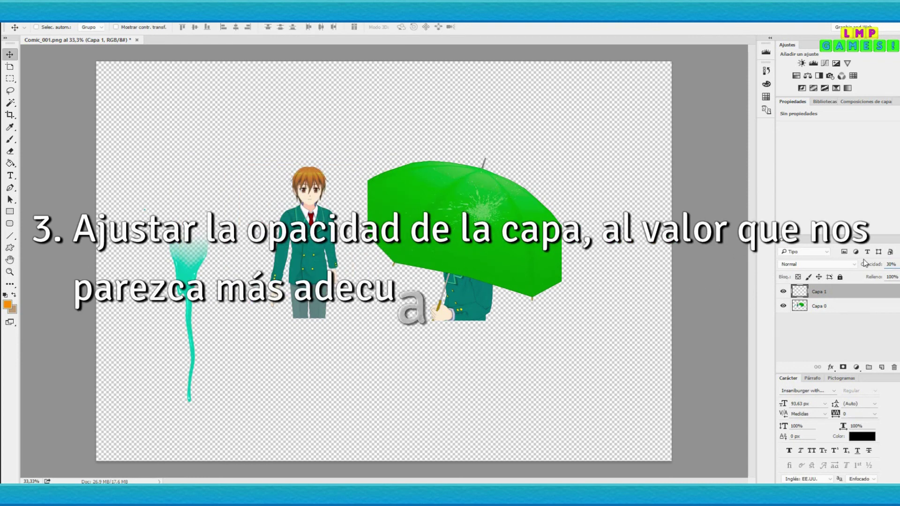
key(3)
key(5)
Cut the turquoise drip from Capa 0 onto its own layer and place it over the umbrella's left edge.
click(854, 306)
key(m)
drag(148, 202, 226, 437)
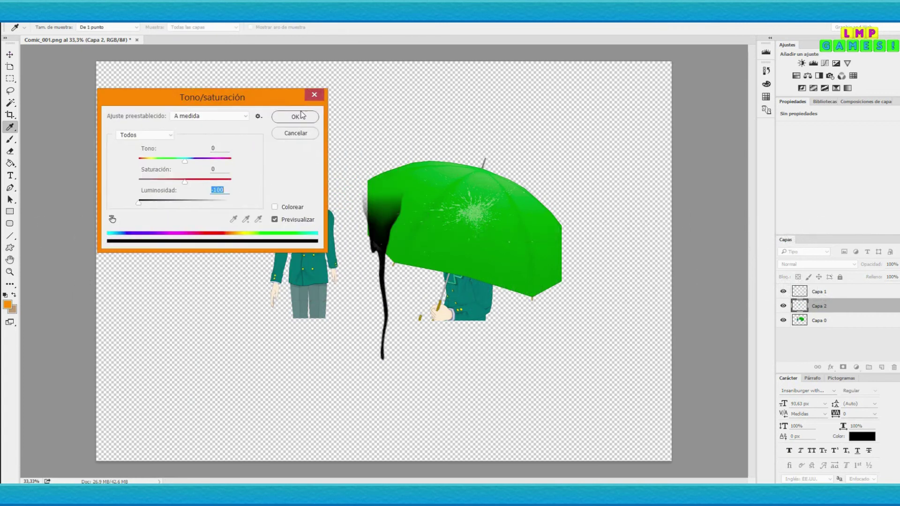
Apply a luminosity of -100 to the drip layer and set its opacity to 30%.
click(302, 116)
click(891, 264)
text(30)
Move the darkened drip onto the standing character's jacket and scale it down with Free Transform to fit there.
drag(382, 211, 304, 202)
key(ctrl+t)
drag(340, 148, 280, 256)
mouse_move(270, 242)
mouse_down()
mouse_move(284, 237)
mouse_move(268, 238)
mouse_up()
double_click(218, 27)
text(0)
drag(283, 279, 297, 219)
drag(314, 292, 301, 279)
drag(301, 238, 307, 239)
click(10, 55)
key(Return)
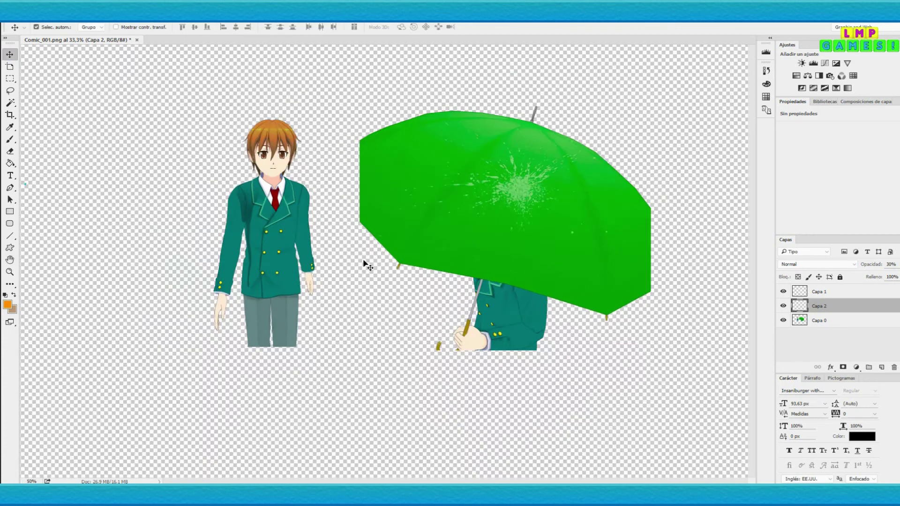
Select the Blur tool, check its brush settings, and target the splash layer Capa 1 followed by the drip layer Capa 2.
key(ctrl+plus)
key(ctrl+plus)
key(ctrl+plus)
key(ctrl+minus)
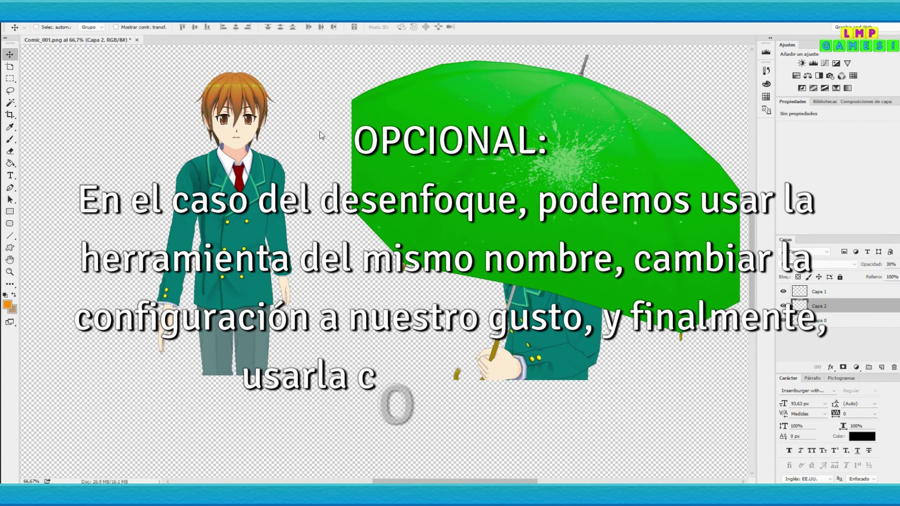
click(9, 285)
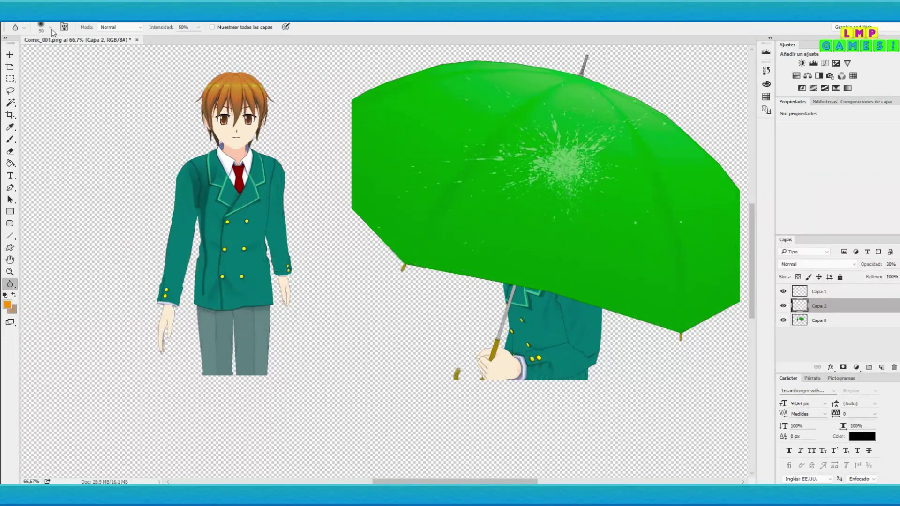
click(50, 27)
click(341, 47)
click(829, 293)
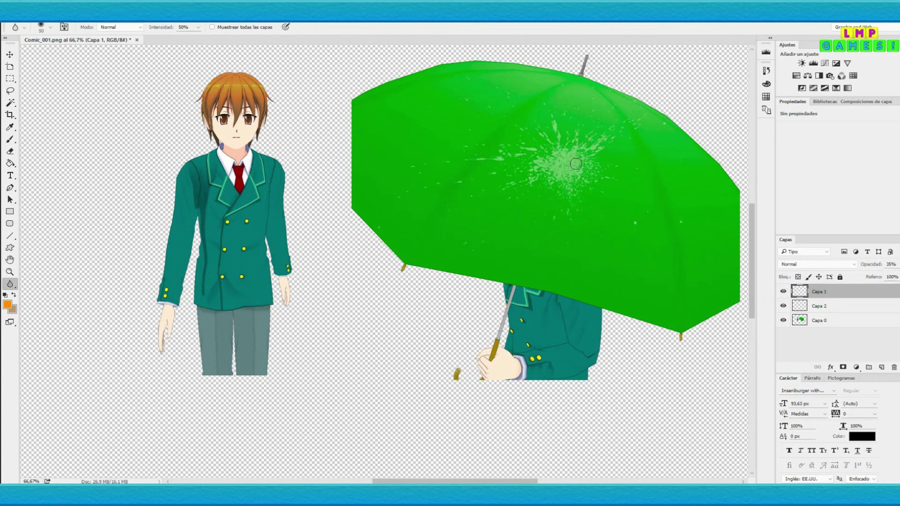
key(alt+bracketleft)
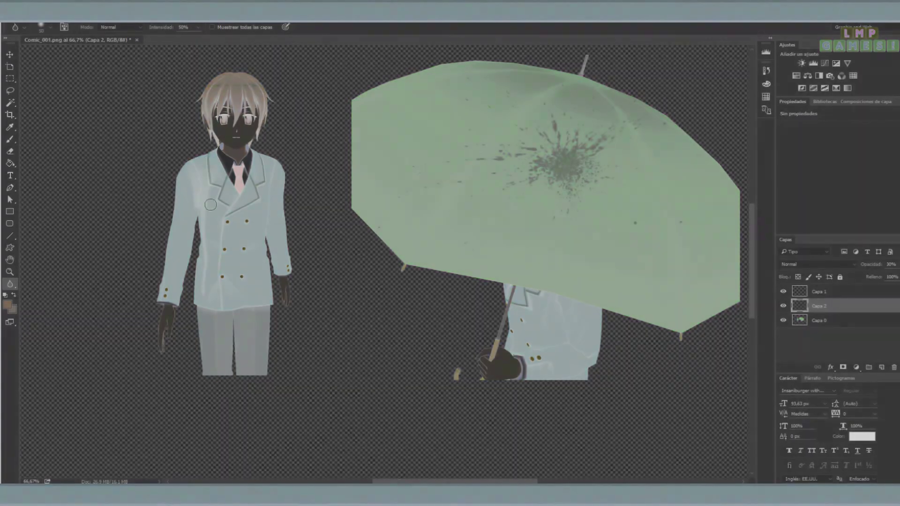